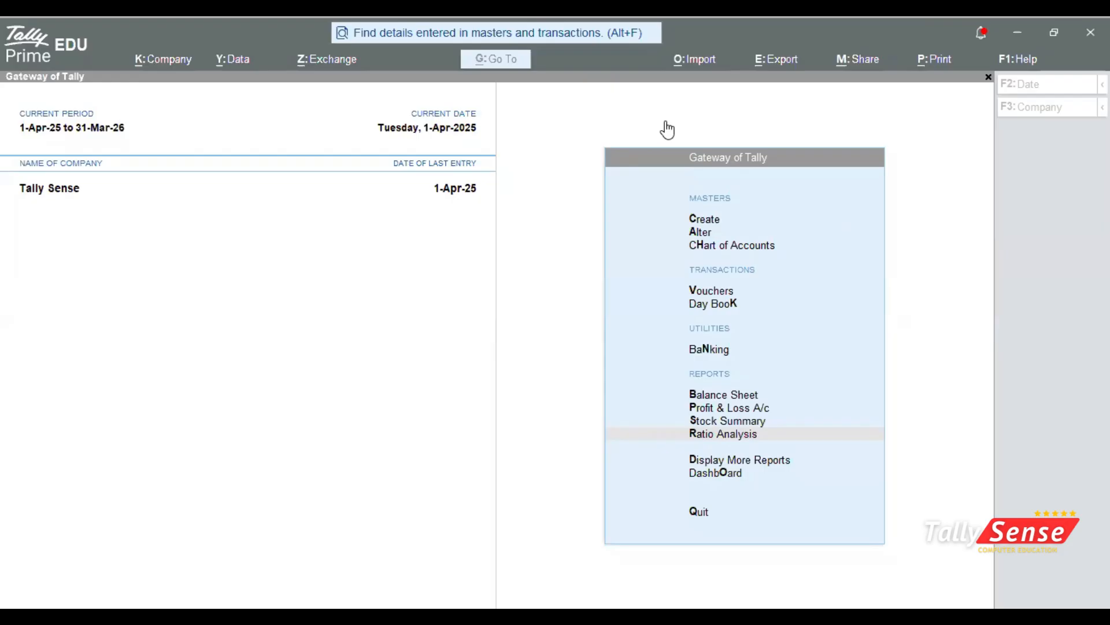
Open the Day Book and switch it to the detailed format showing each voucher's ledger lines.
click(743, 306)
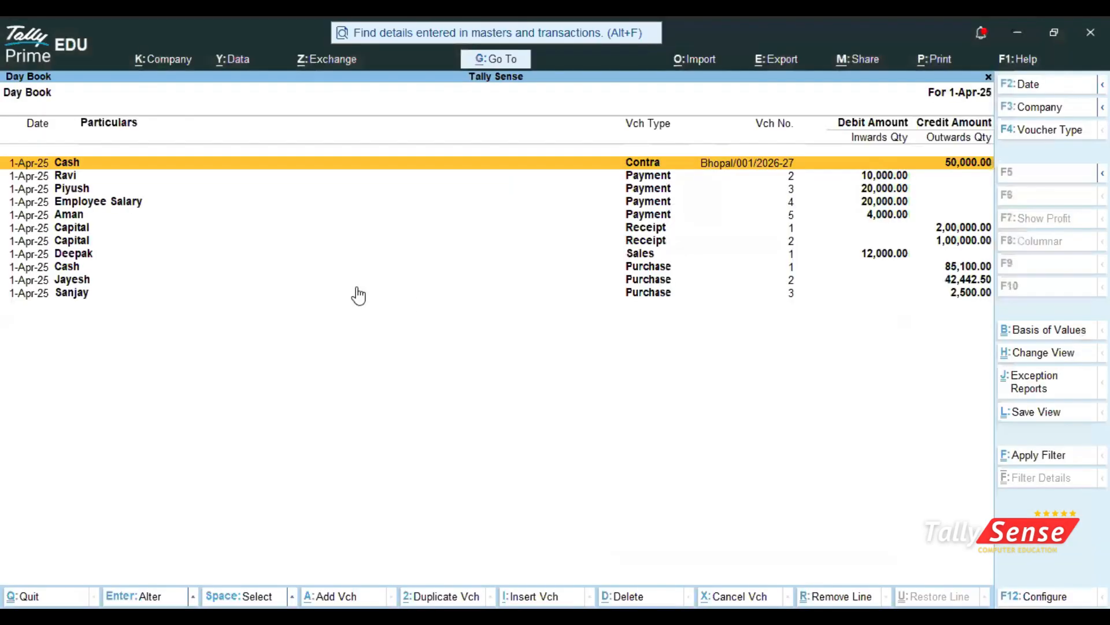
key(Down)
key(Up)
key(alt)
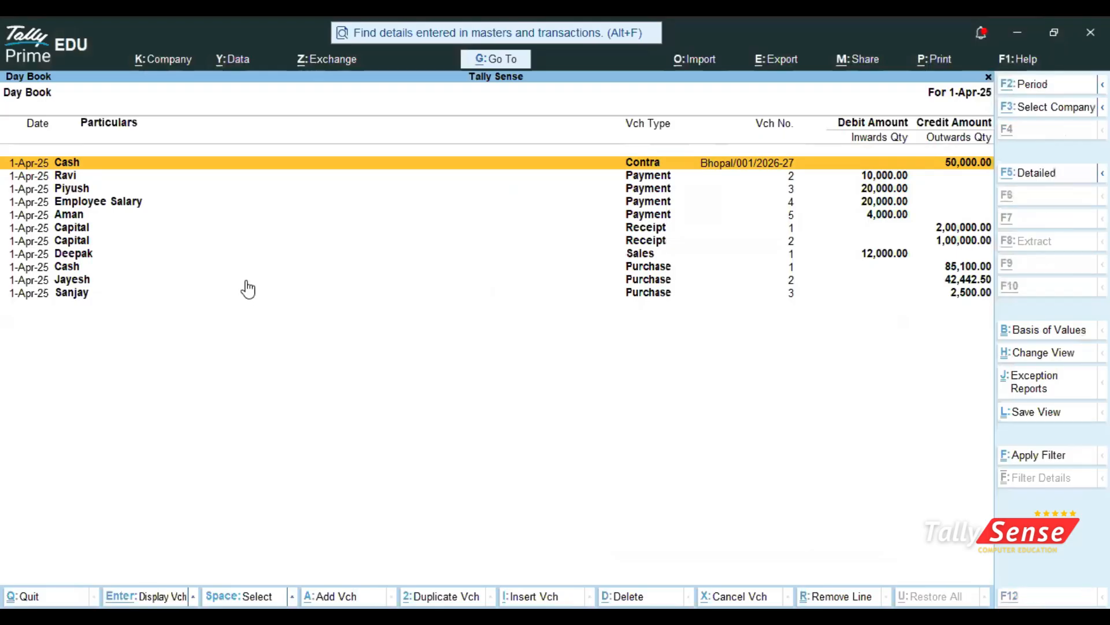
key(alt+F5)
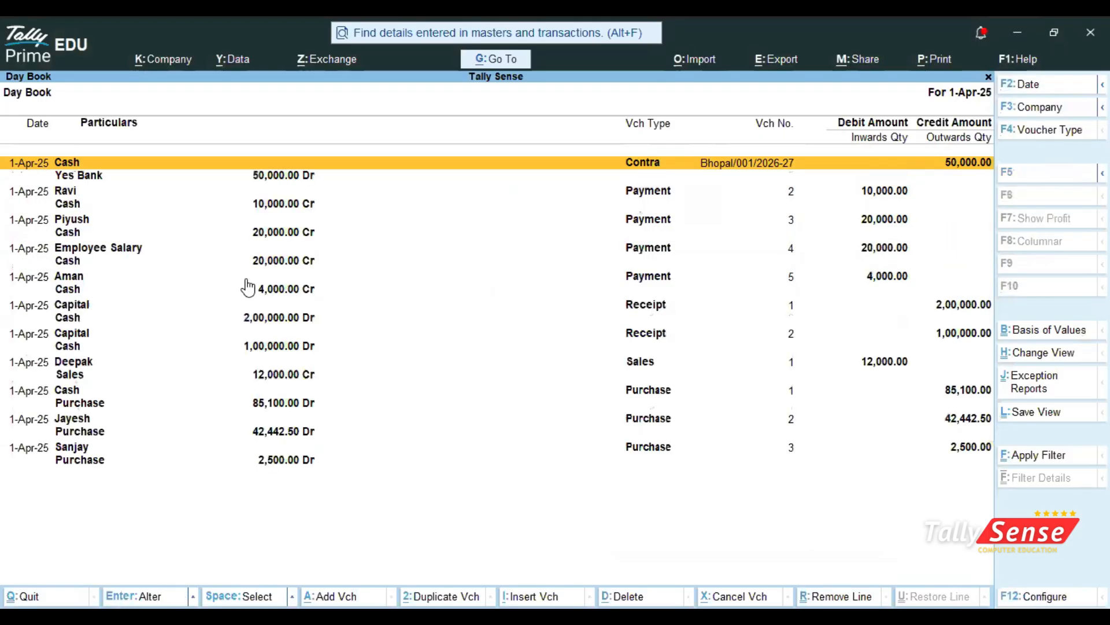
Look through the contra entry and the first payment entries in the detailed Day Book.
key(Down)
key(Down)
key(Down)
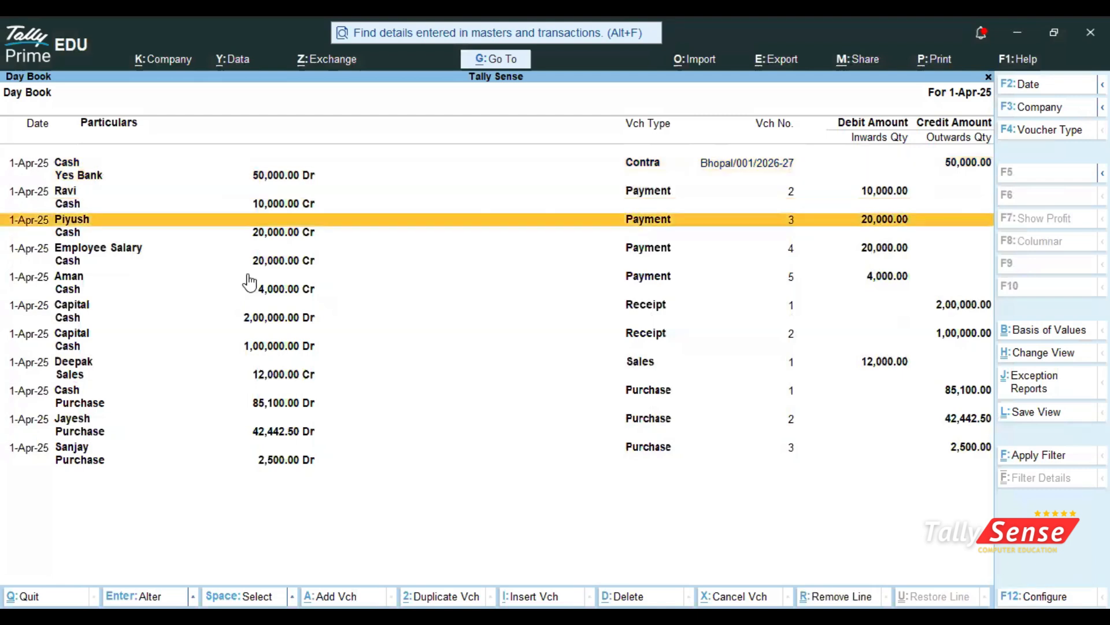
key(Up)
key(Up)
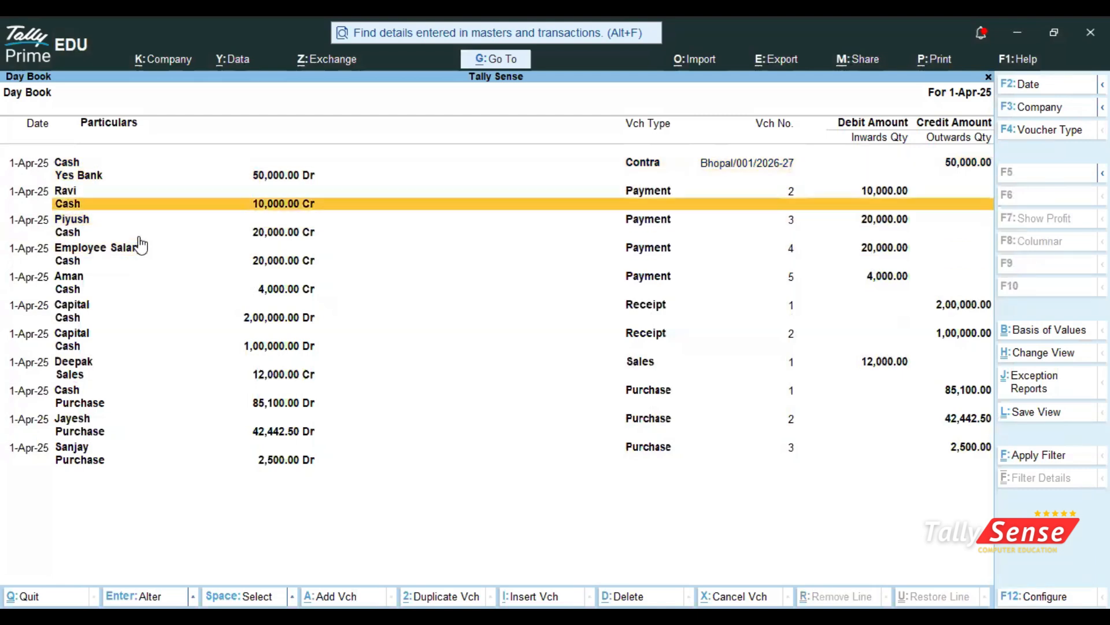
key(Down)
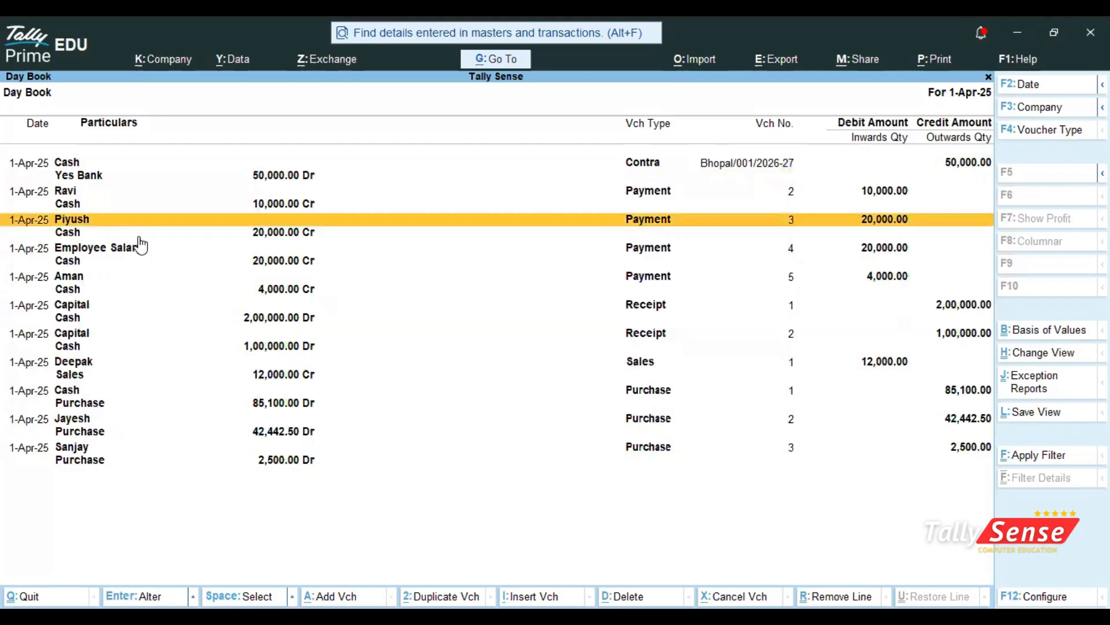
key(Up)
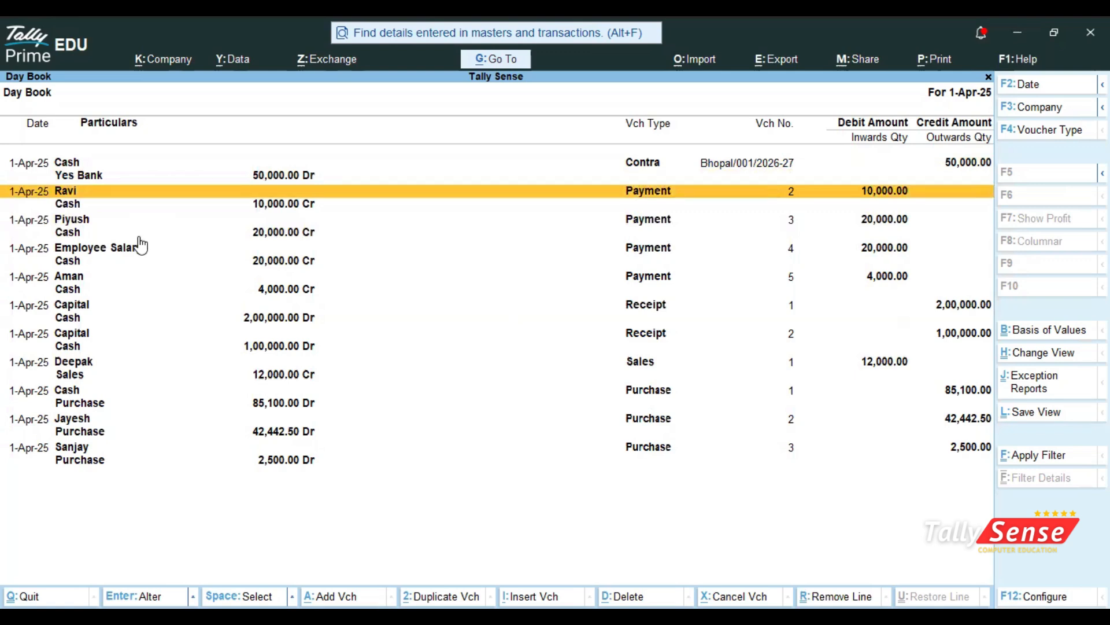
key(Up)
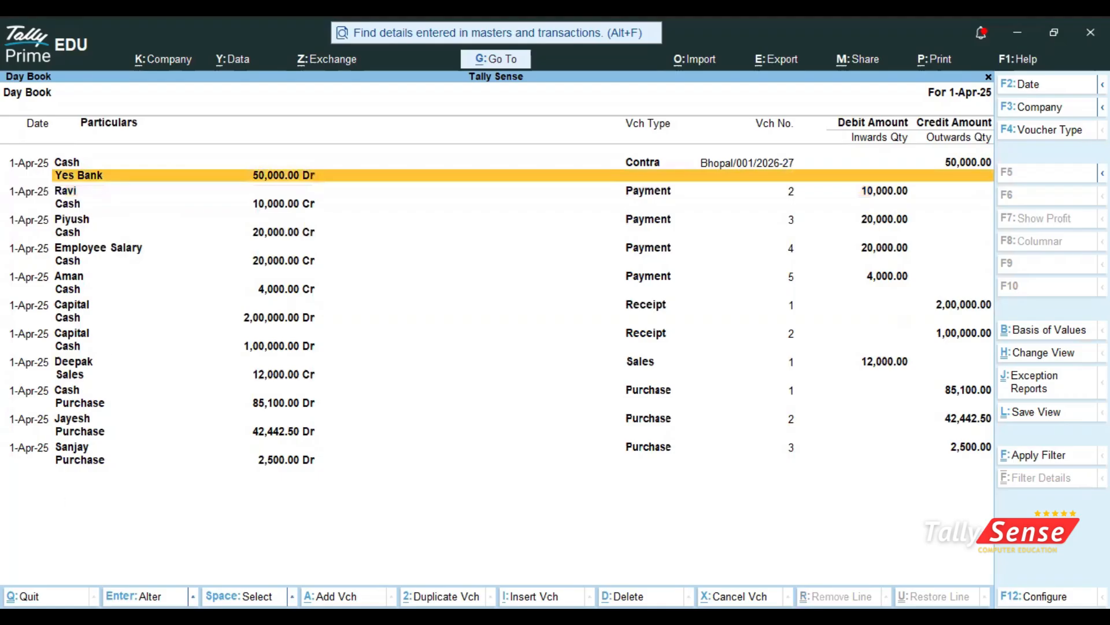
Switch to Notepad and write the note "alt+2-duplicate".
key(Return)
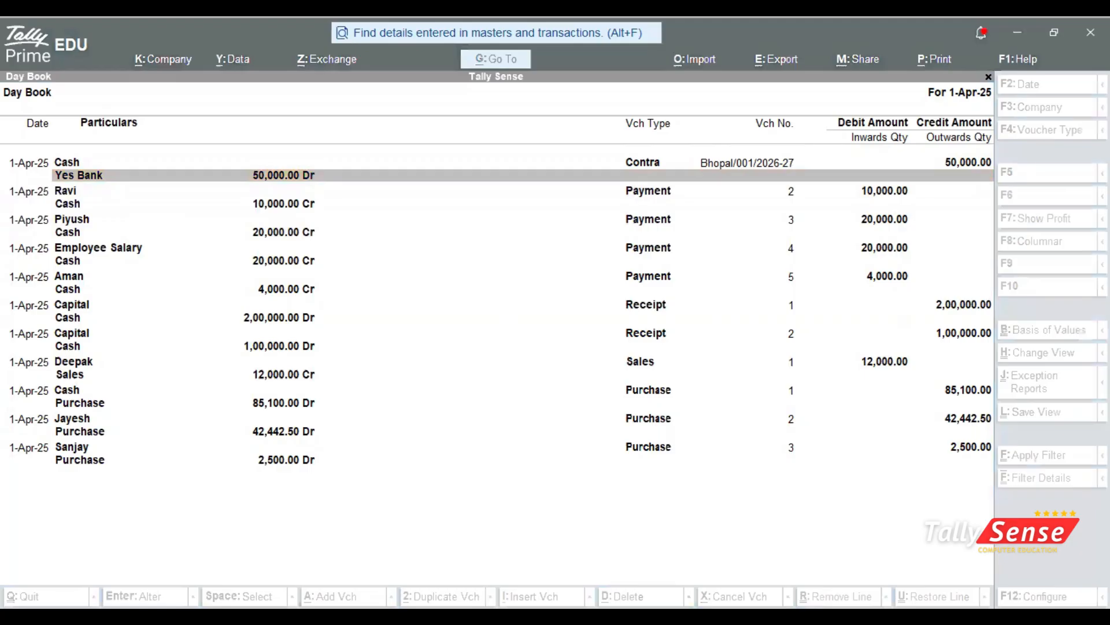
click(452, 111)
key(alt+Tab)
text(a)
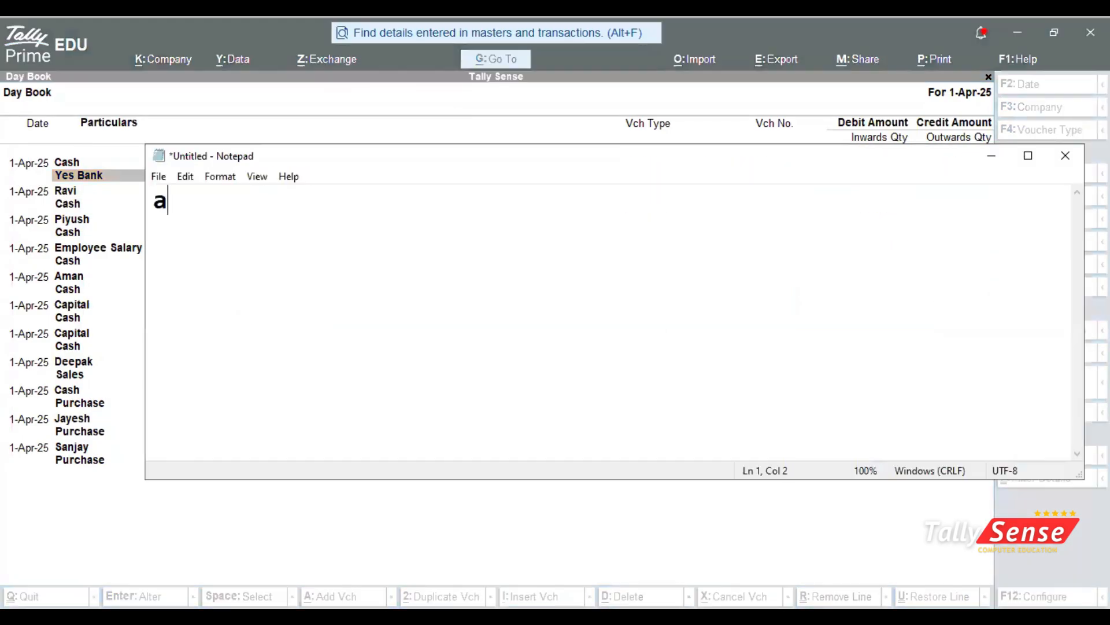
text(lt+2)
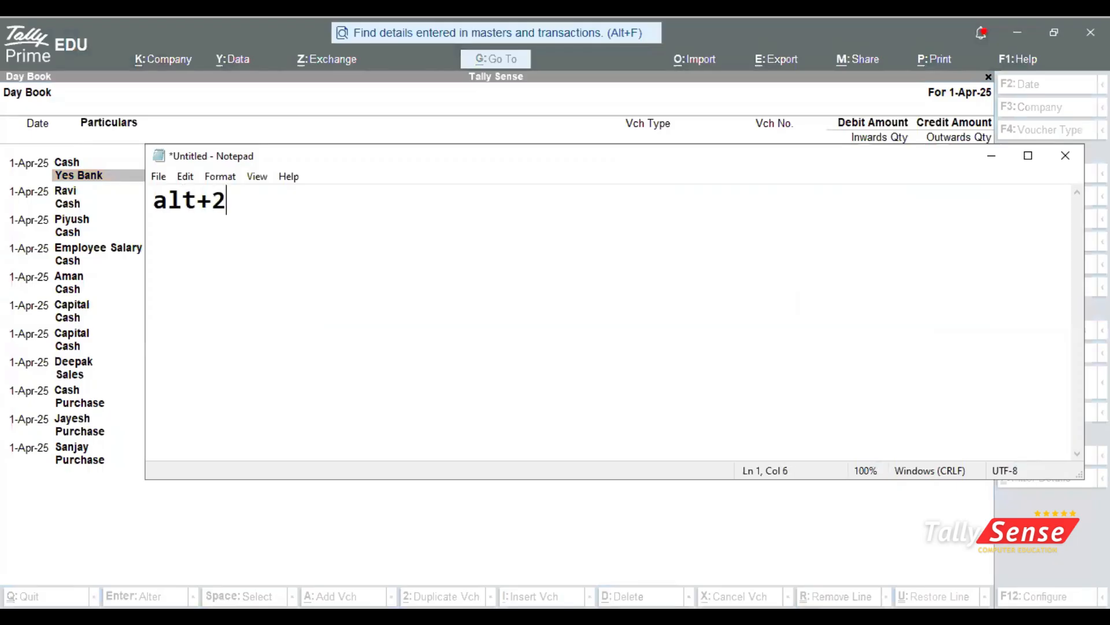
text(-dup)
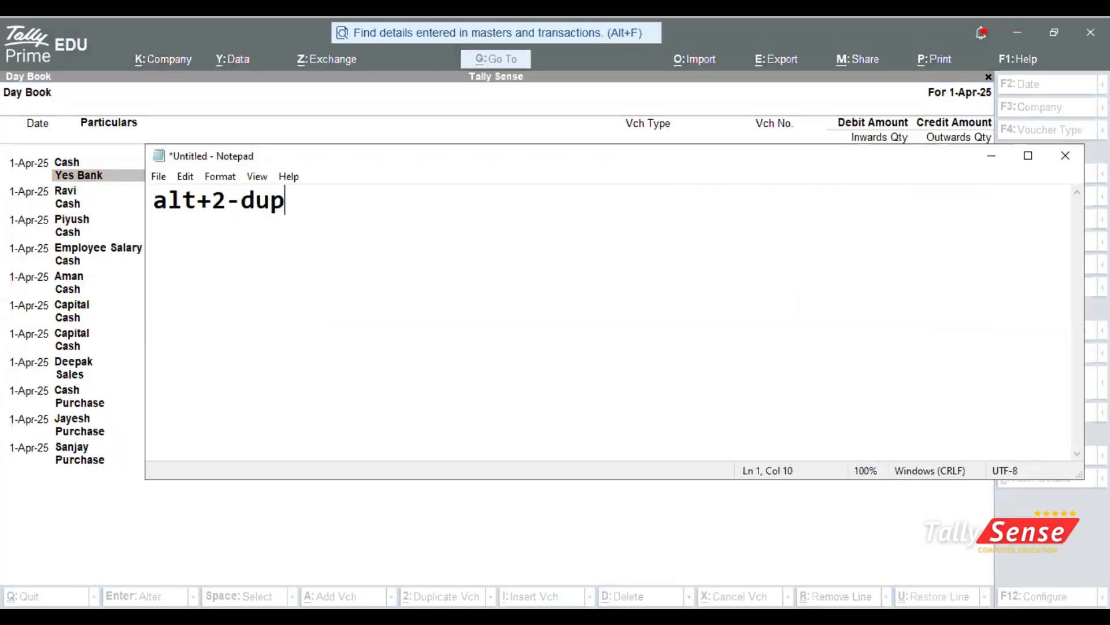
text(licate)
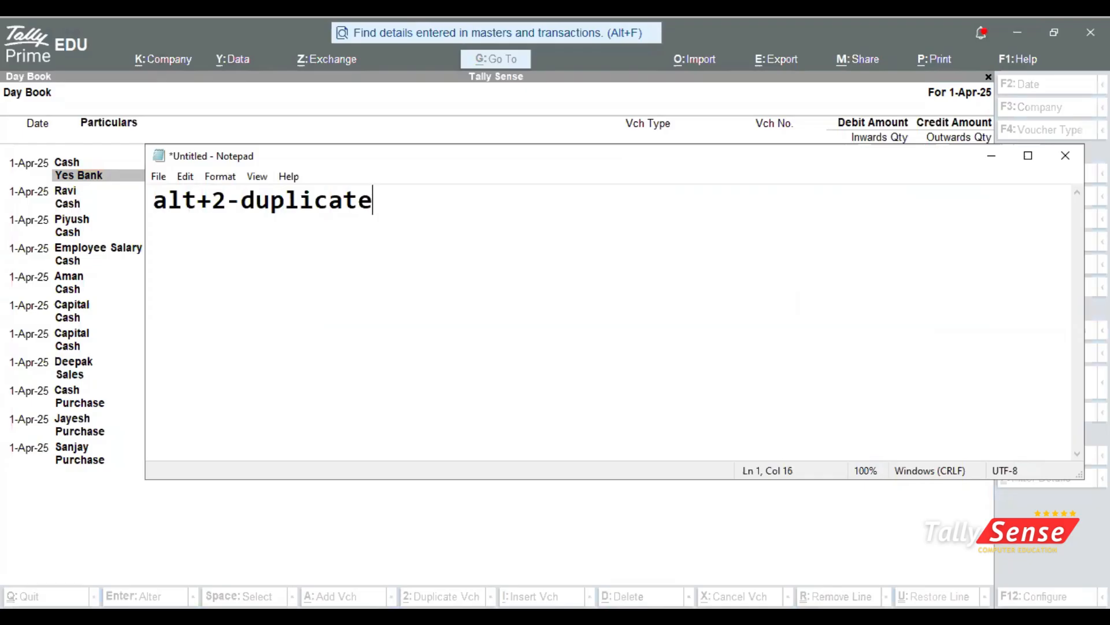
Switch back to TallyPrime, duplicate payment voucher No. 2 in the Day Book, and accept the copy without edits.
key(alt)
key(alt+Tab)
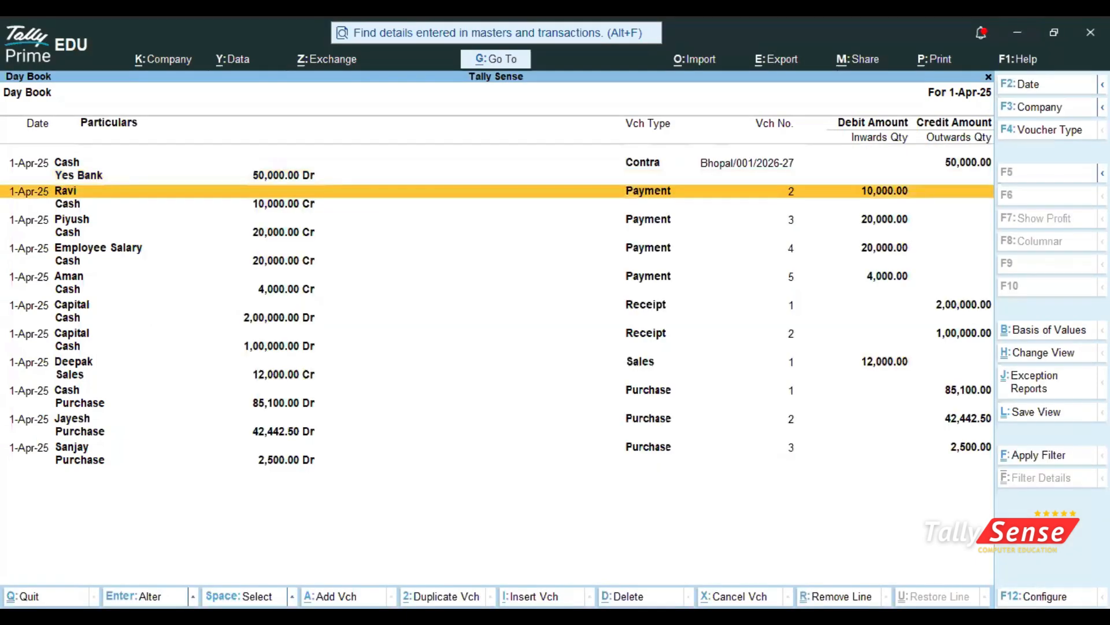
key(alt)
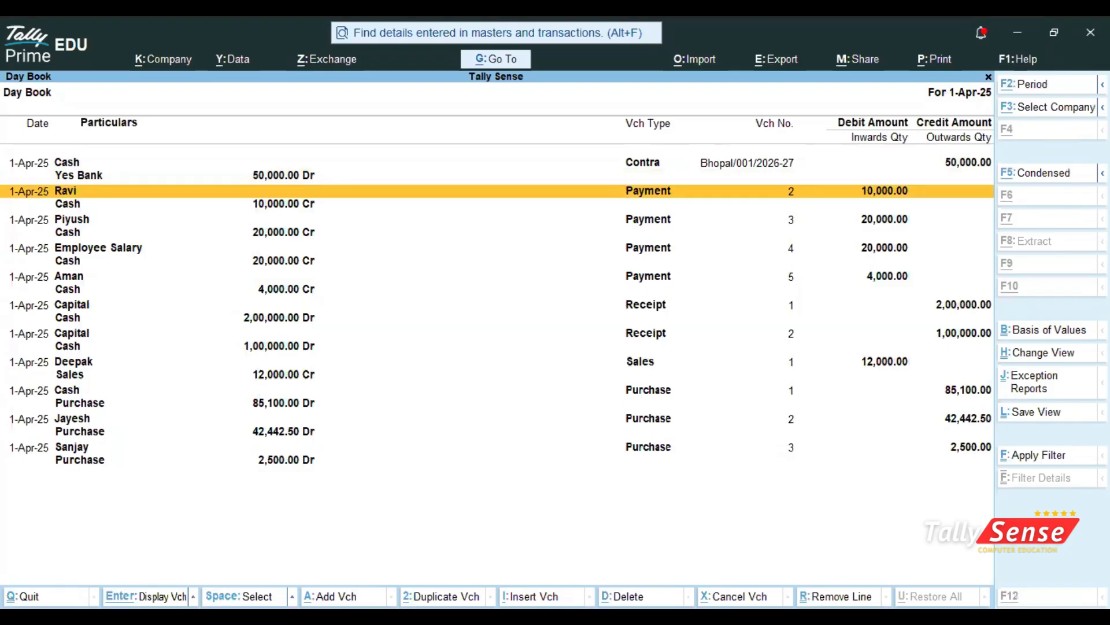
key(alt+2)
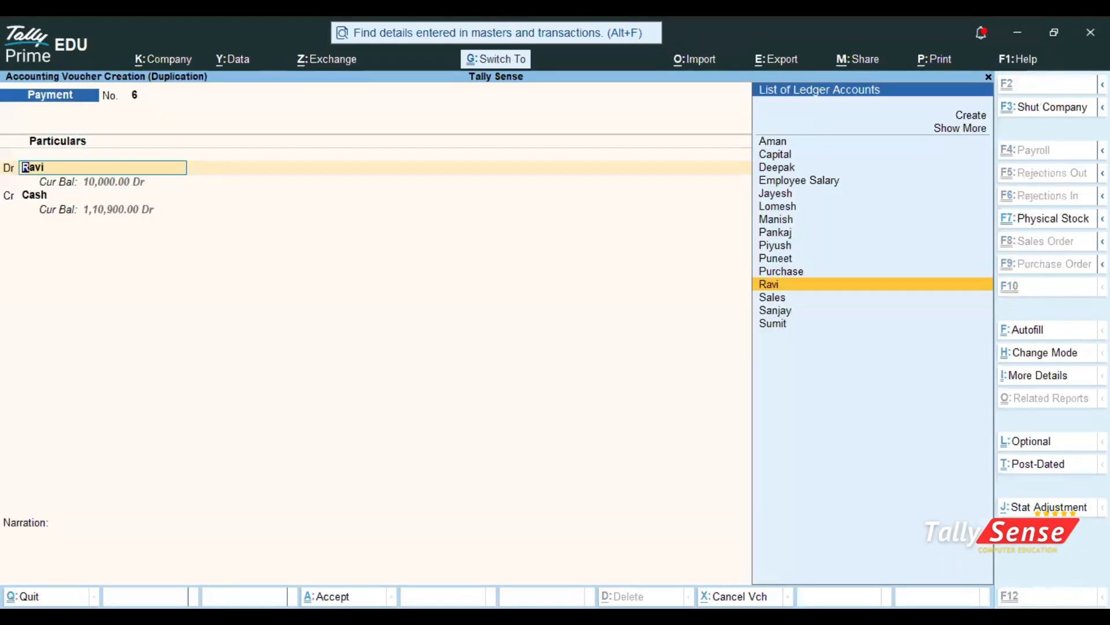
key(ctrl+a)
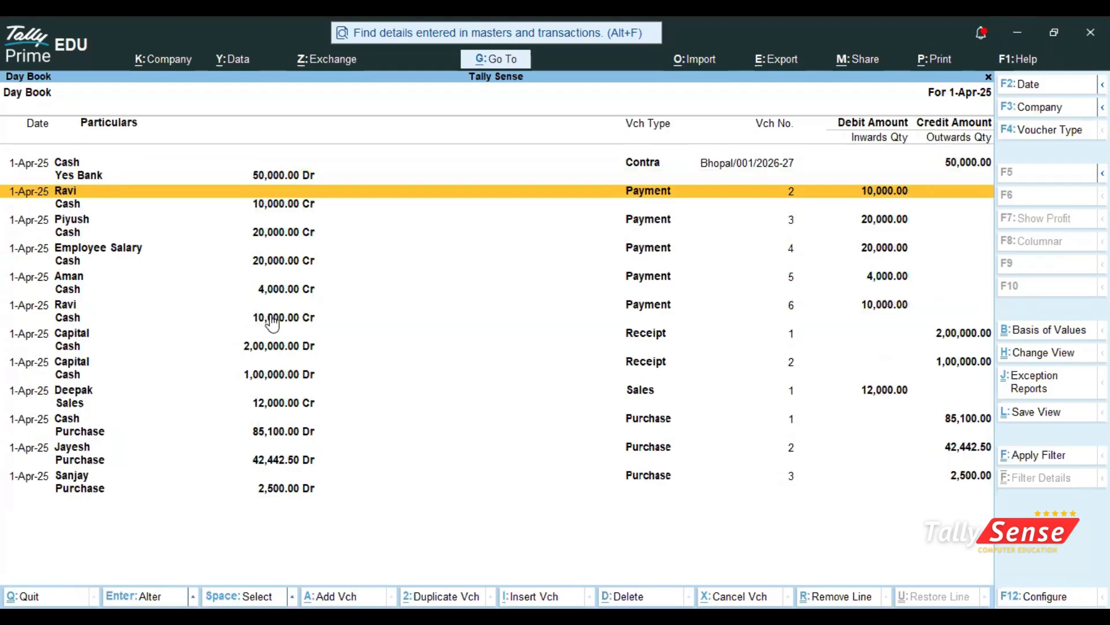
Check the copied payment voucher in the Day Book, then duplicate payment voucher No. 2 a second time.
key(Down)
key(Down)
key(Down)
key(Down)
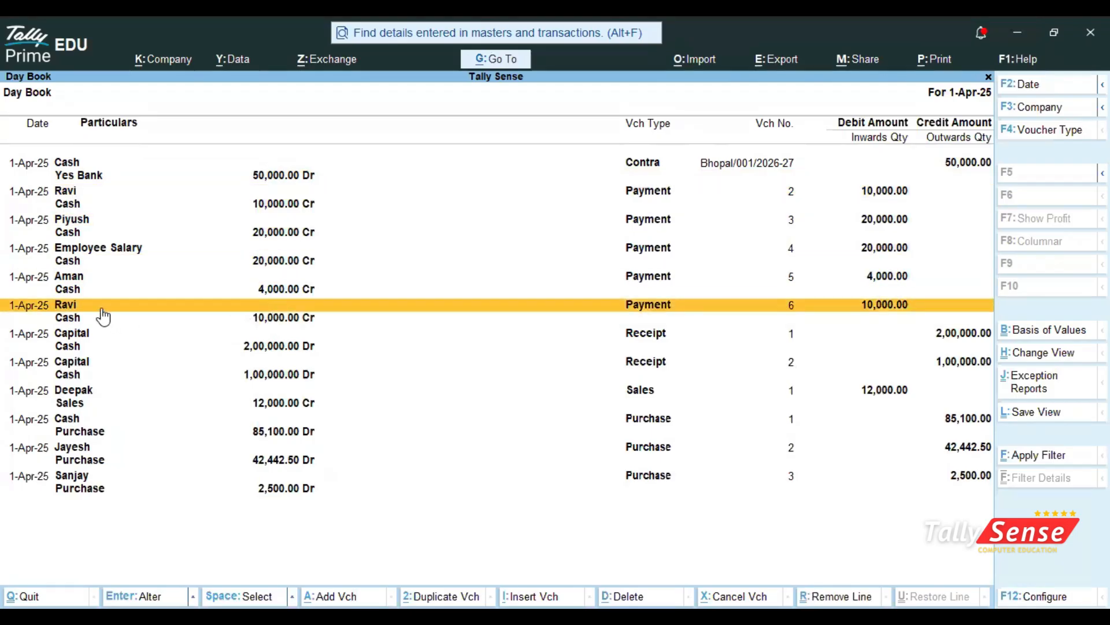
key(Up)
key(Up)
key(Up)
key(Up)
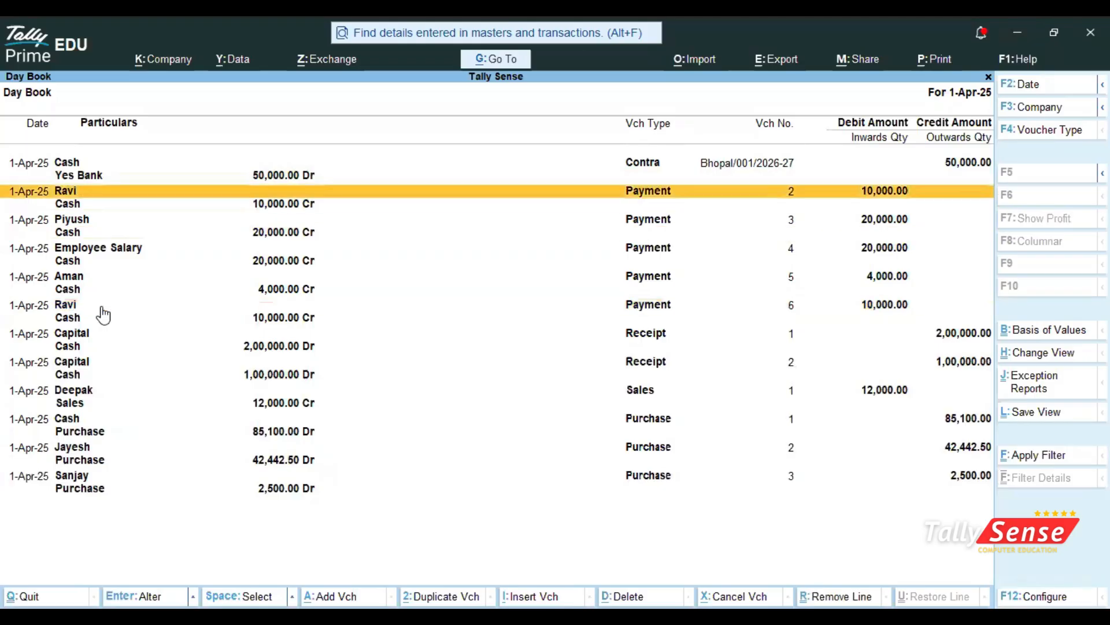
key(alt+2)
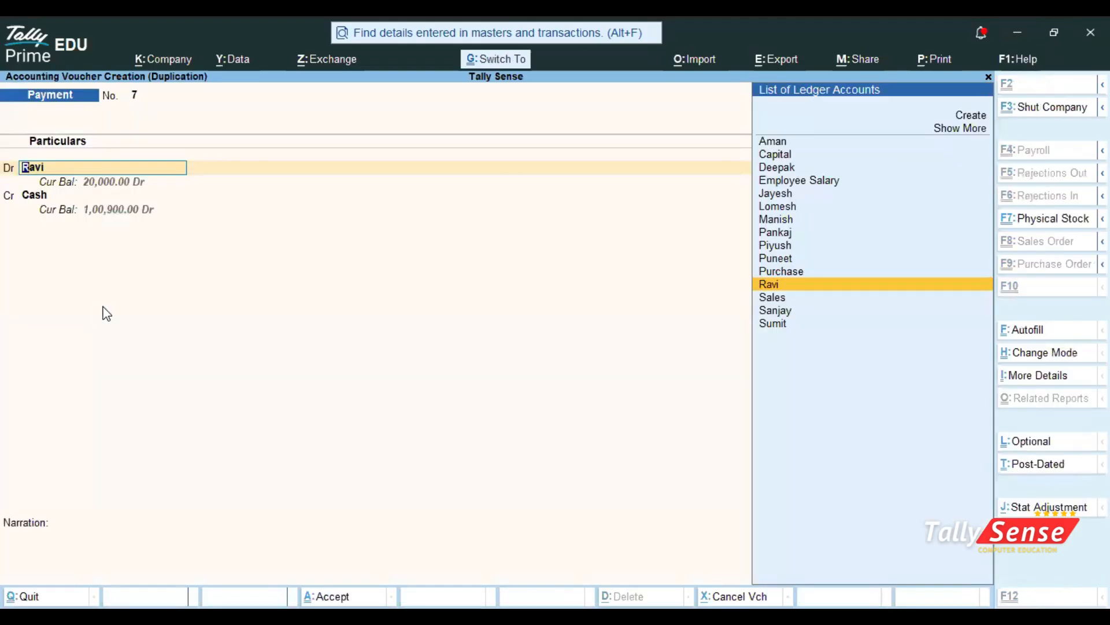
key(ctrl+a)
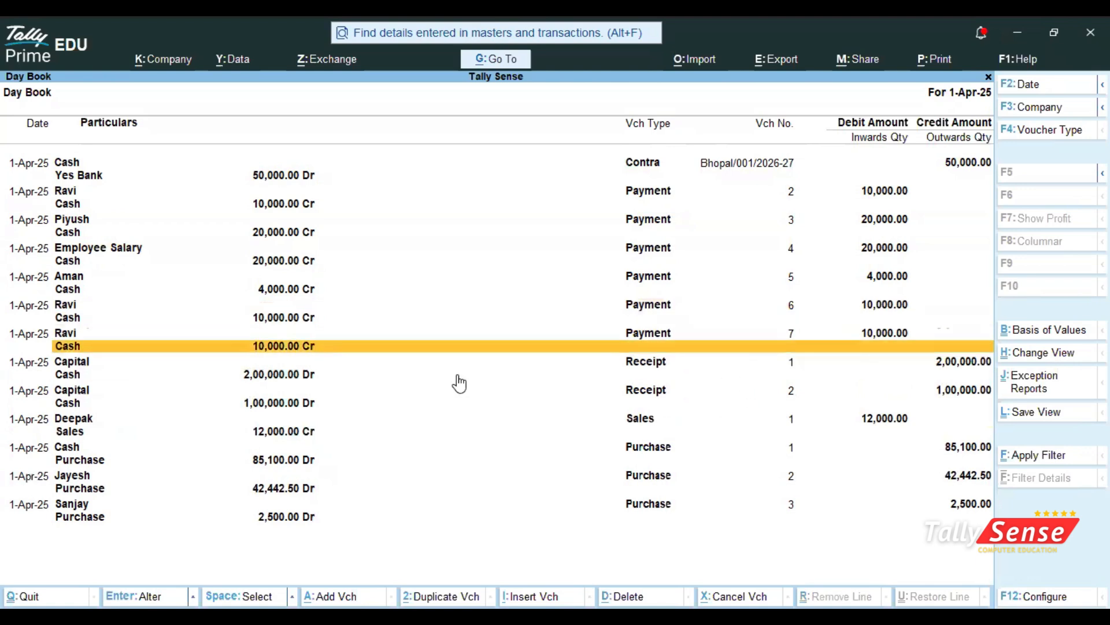
Return to payment voucher No. 2 in the Day Book and save a third duplicate of it.
key(Up)
key(Up)
key(Up)
key(Up)
key(Up)
key(Up)
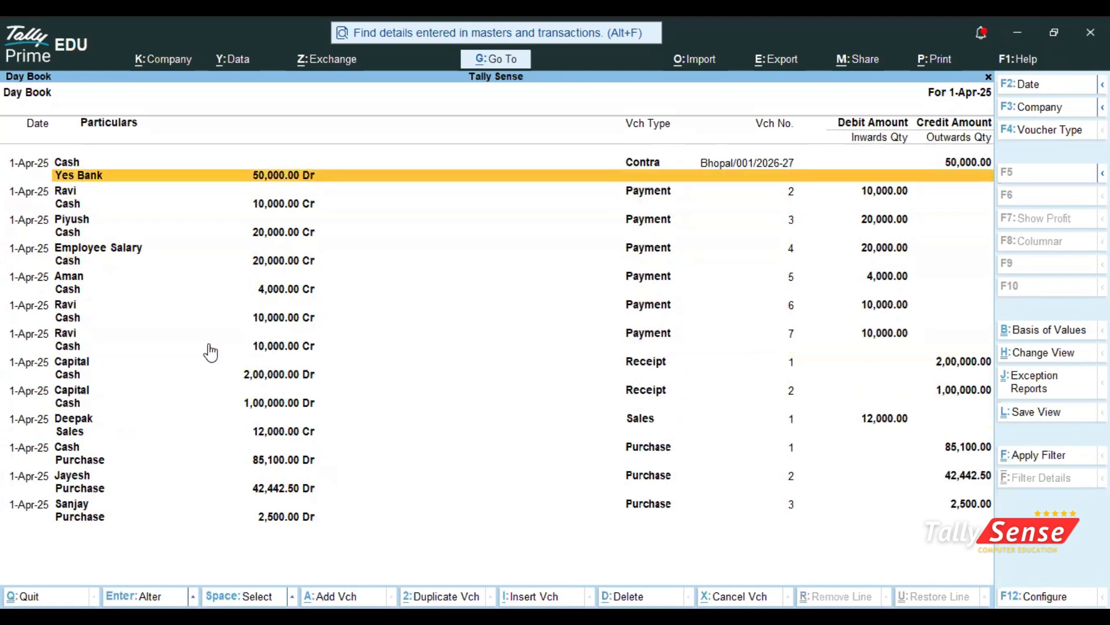
key(Down)
key(Return)
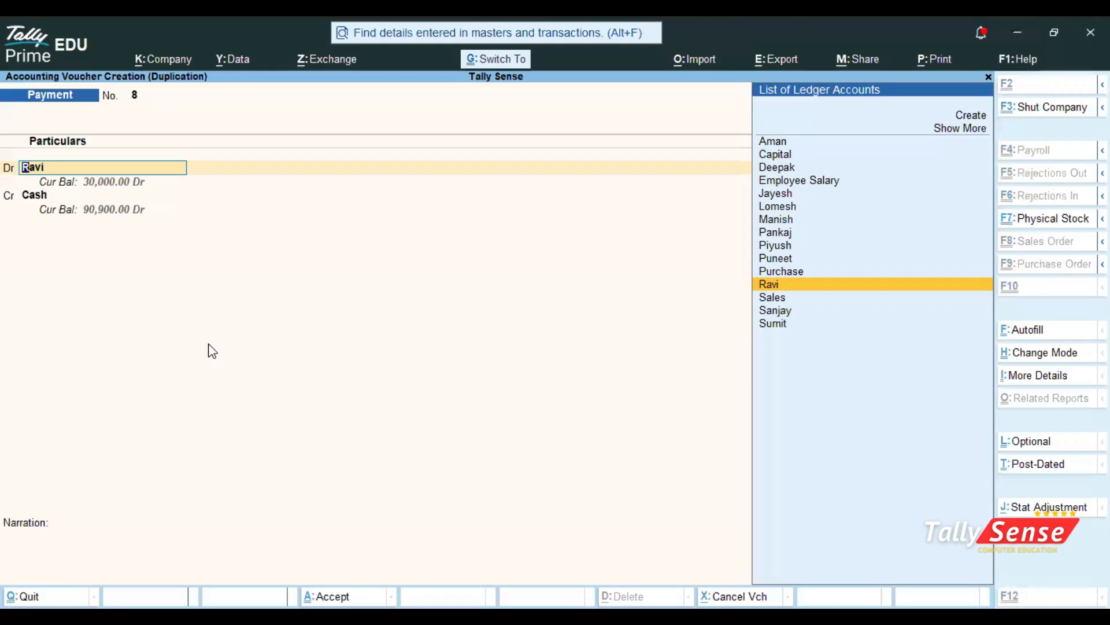
key(ctrl+a)
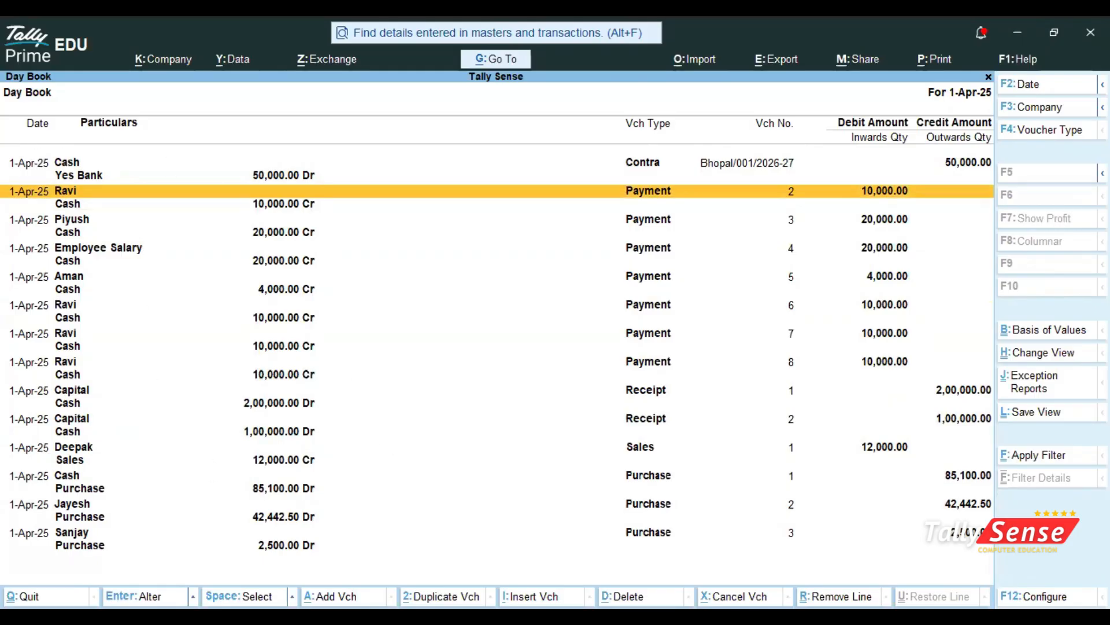
Switch to Notepad and add the line "ctrl+r-hide entry" below the duplicate note.
key(alt+Tab)
text(c)
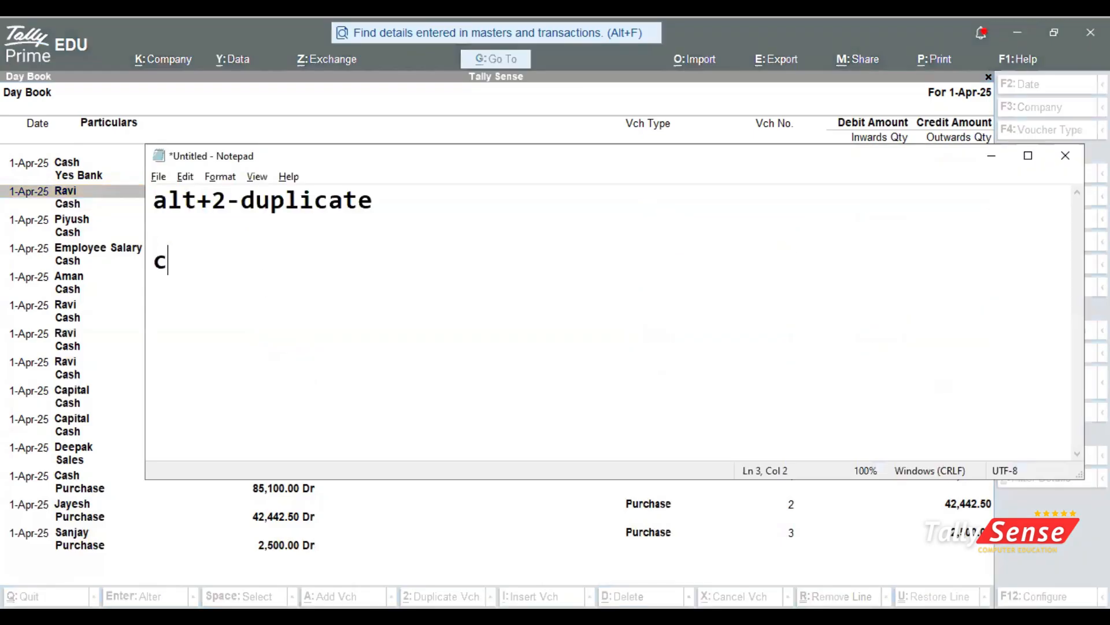
text(trl+e-)
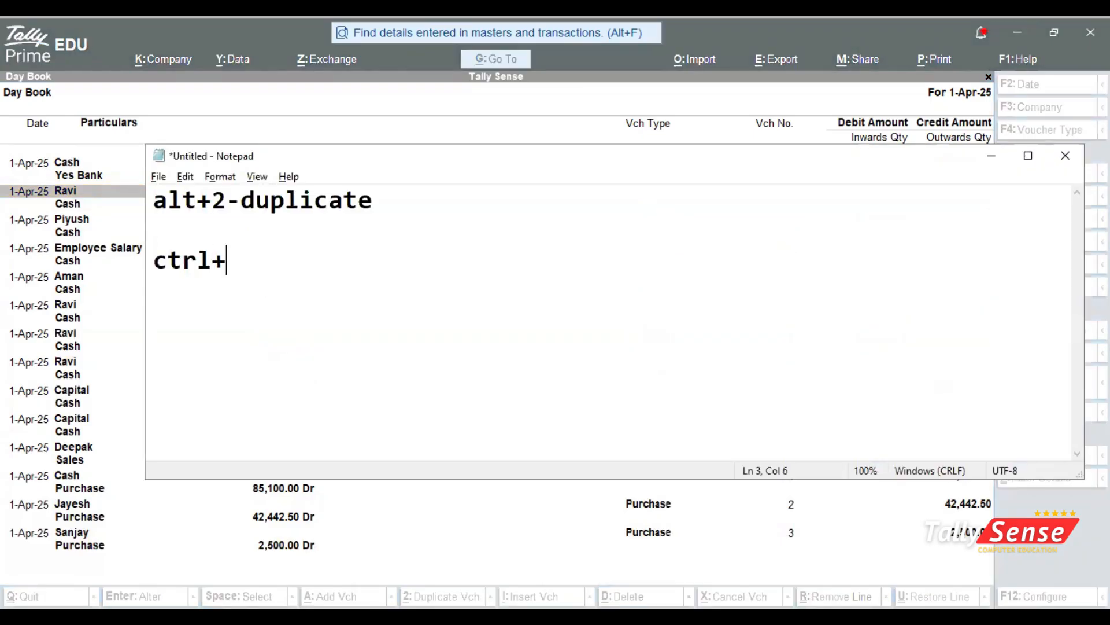
key(BackSpace)
key(BackSpace)
text(r-hide entry)
Add another note line reading "ctrl+u-unhide entry" below the hide note.
key(Return)
key(Return)
text(ctr)
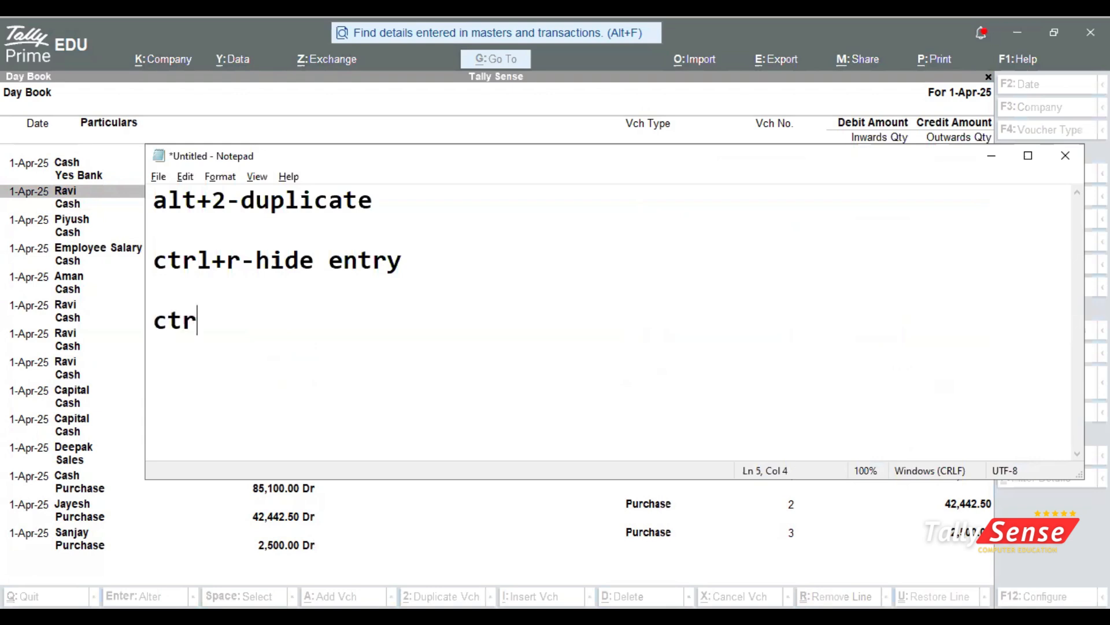
text(l+u-u)
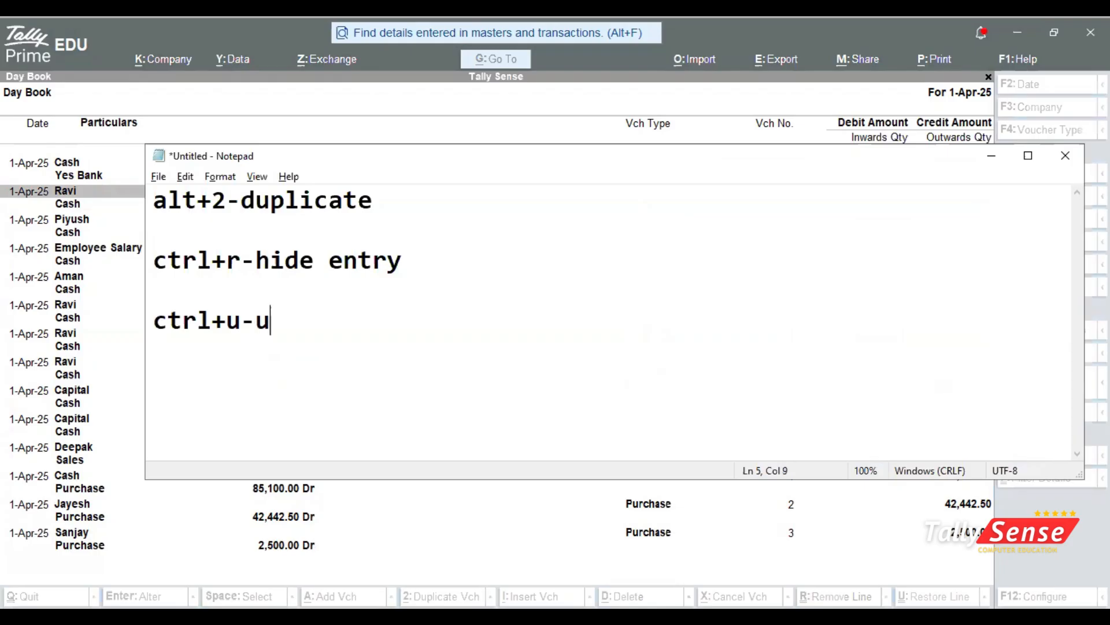
text(nhide entry)
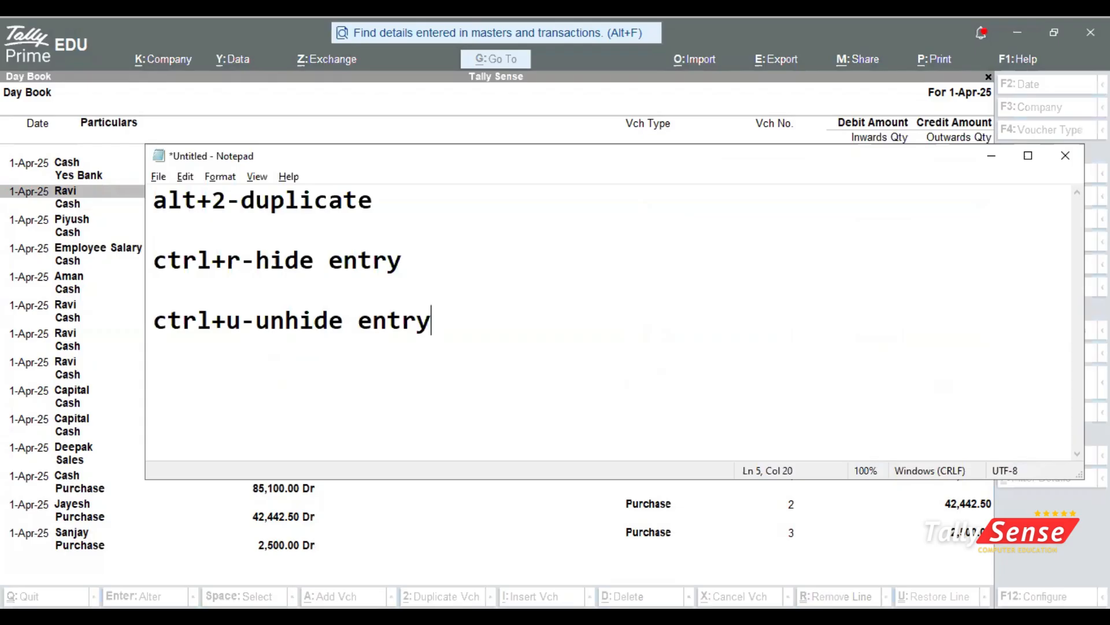
Switch back to TallyPrime and hide all Day Book entries one by one, starting from the first contra entry.
key(alt+Tab)
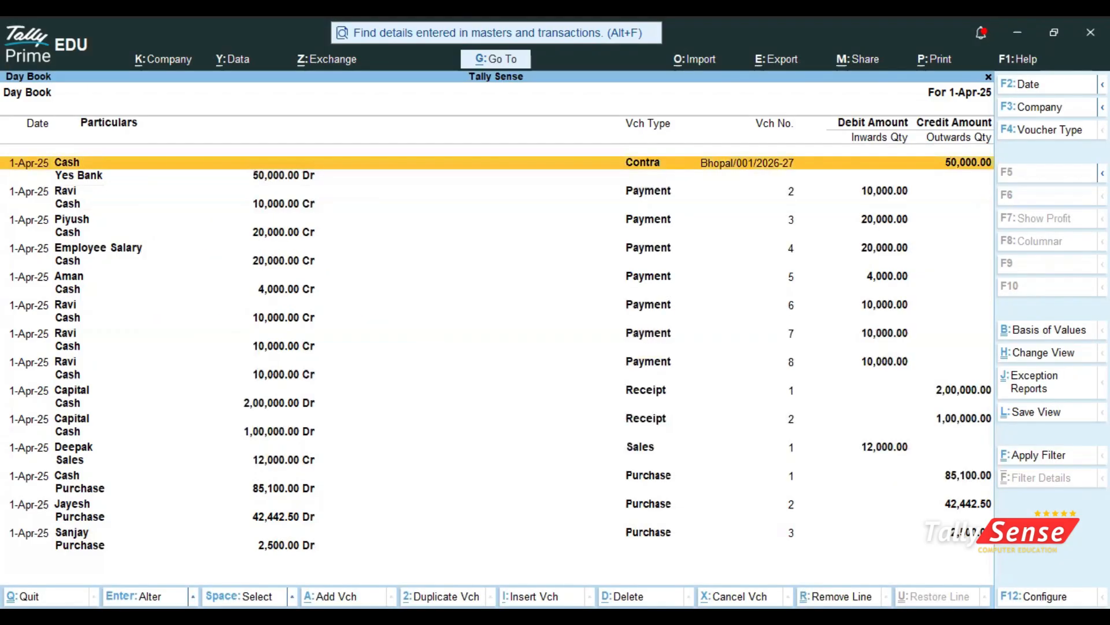
key(ctrl)
key(ctrl+r)
key(ctrl+r)
key(ctrl+r)
key(ctrl+r)
key(ctrl+r)
key(ctrl+r)
key(ctrl+r)
key(ctrl+r)
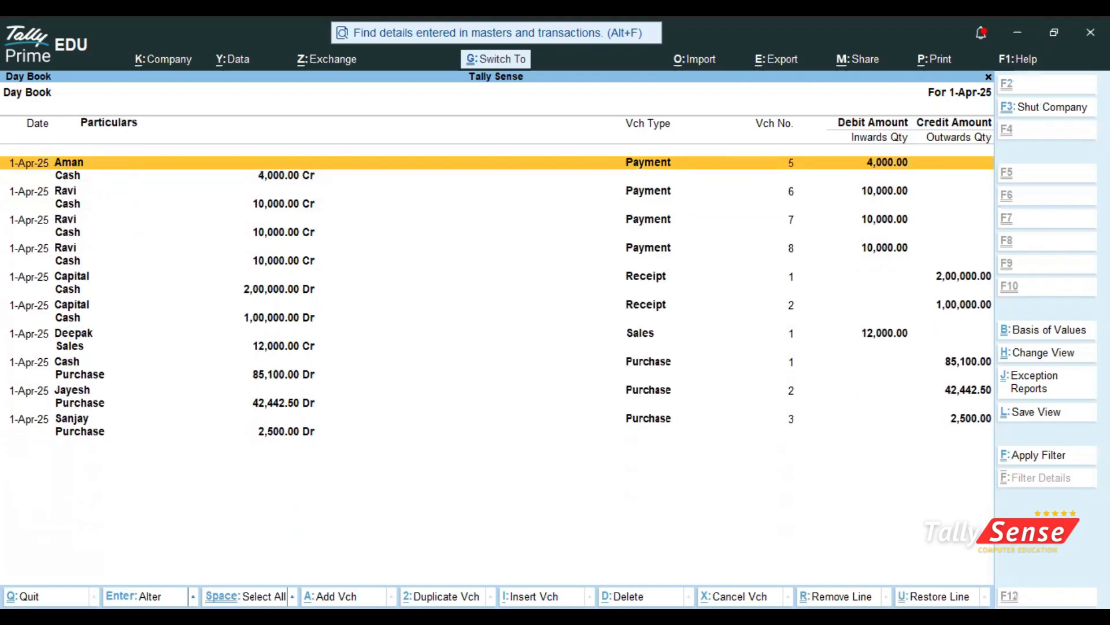
key(ctrl+r)
key(ctrl+r)
key(ctrl+r)
key(ctrl+r)
key(ctrl+r)
key(ctrl+r)
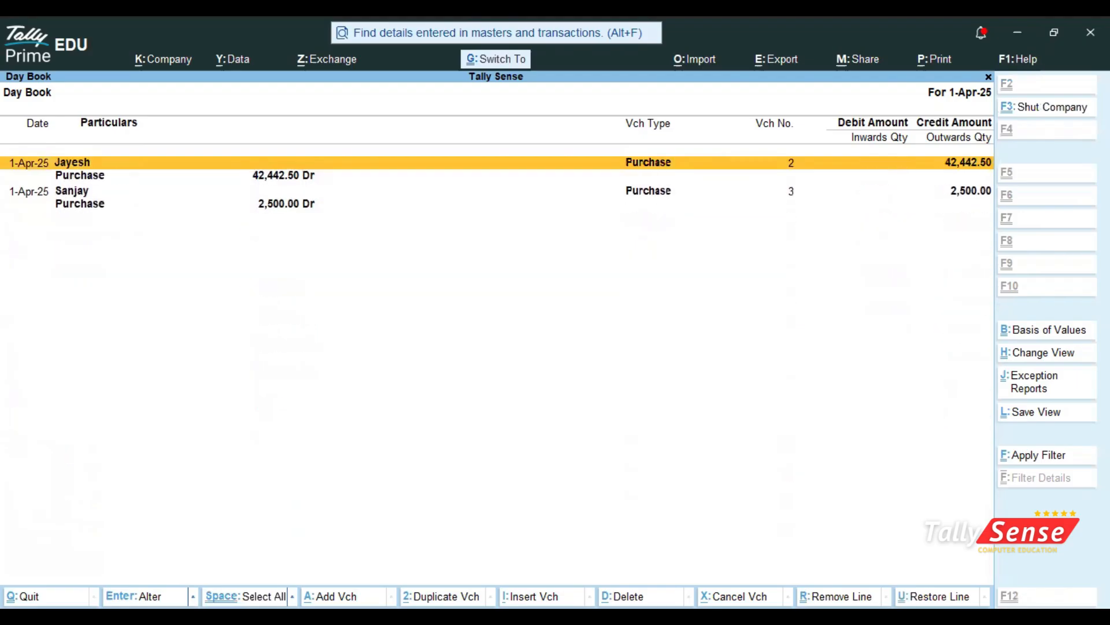
Restore all the hidden entries in the Day Book one by one.
key(ctrl)
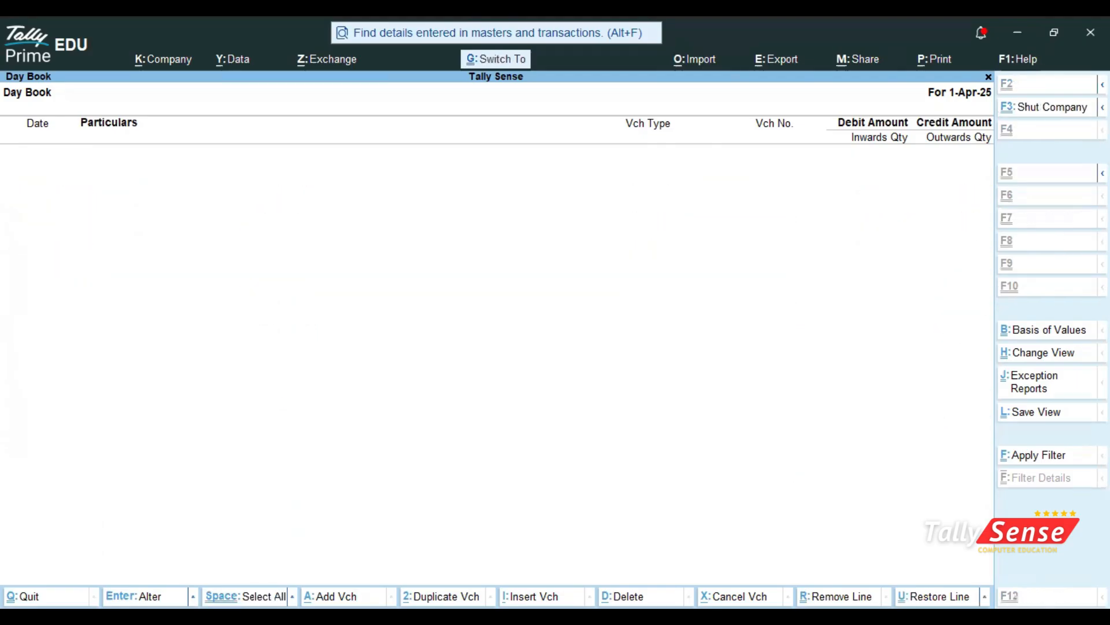
key(ctrl+u)
key(ctrl+u)
key(ctrl+u)
key(ctrl+u)
key(ctrl+u)
key(ctrl+u)
key(ctrl+u)
key(ctrl+u)
key(ctrl+u)
key(ctrl+u)
key(ctrl+u)
key(ctrl+u)
key(ctrl+u)
key(ctrl+u)
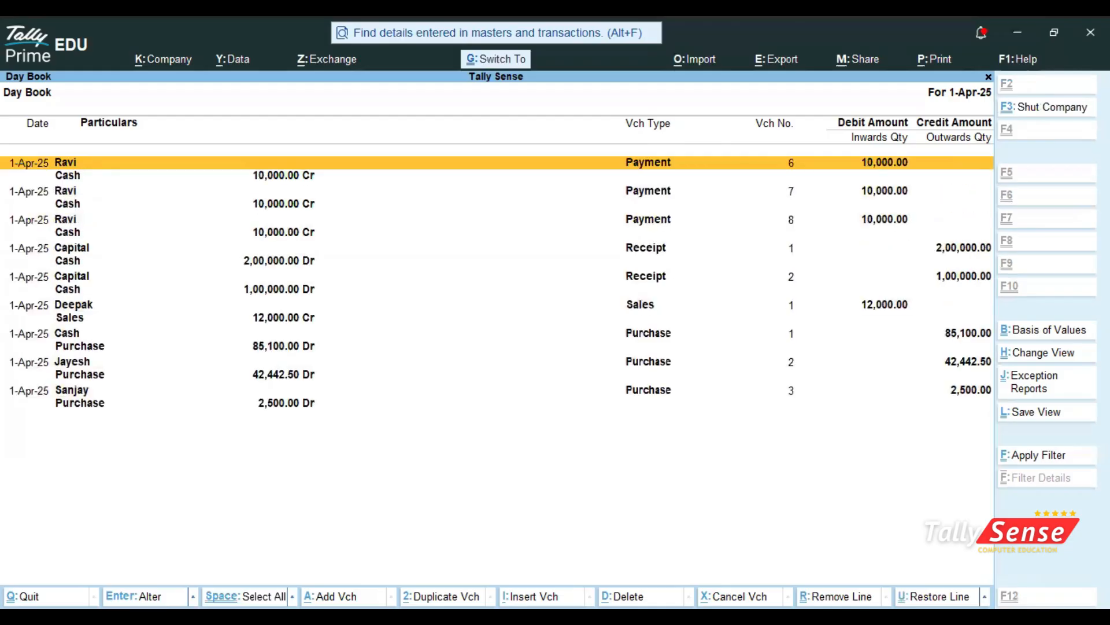
key(ctrl)
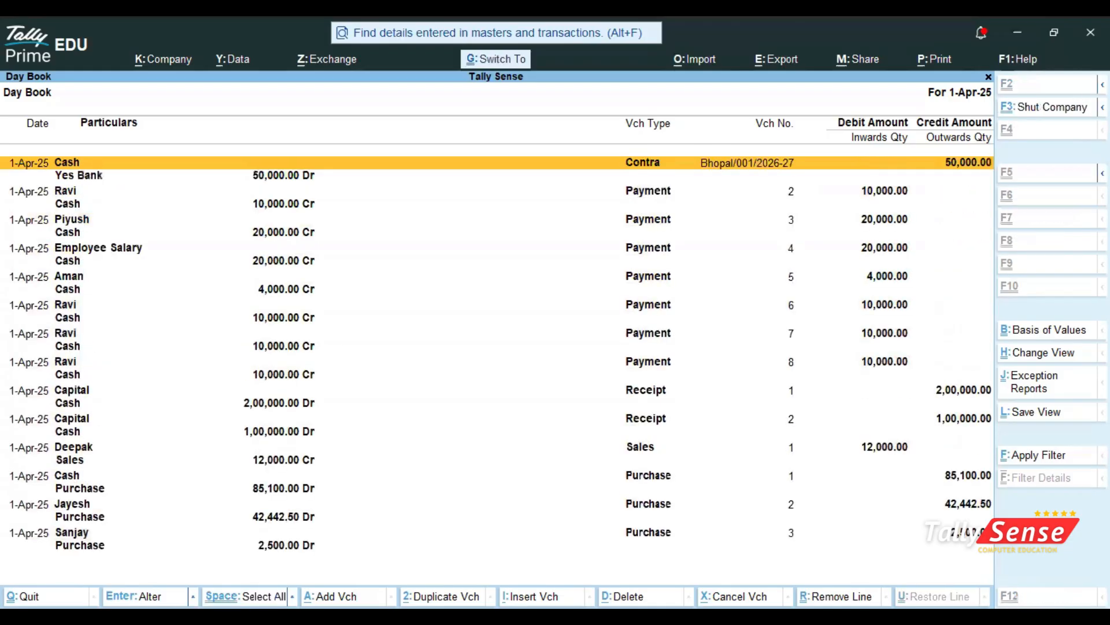
Hide the first four Day Book entries one by one, from the contra entry through payment voucher 4.
key(ctrl+r)
key(ctrl+r)
key(ctrl+r)
key(ctrl+r)
key(ctrl)
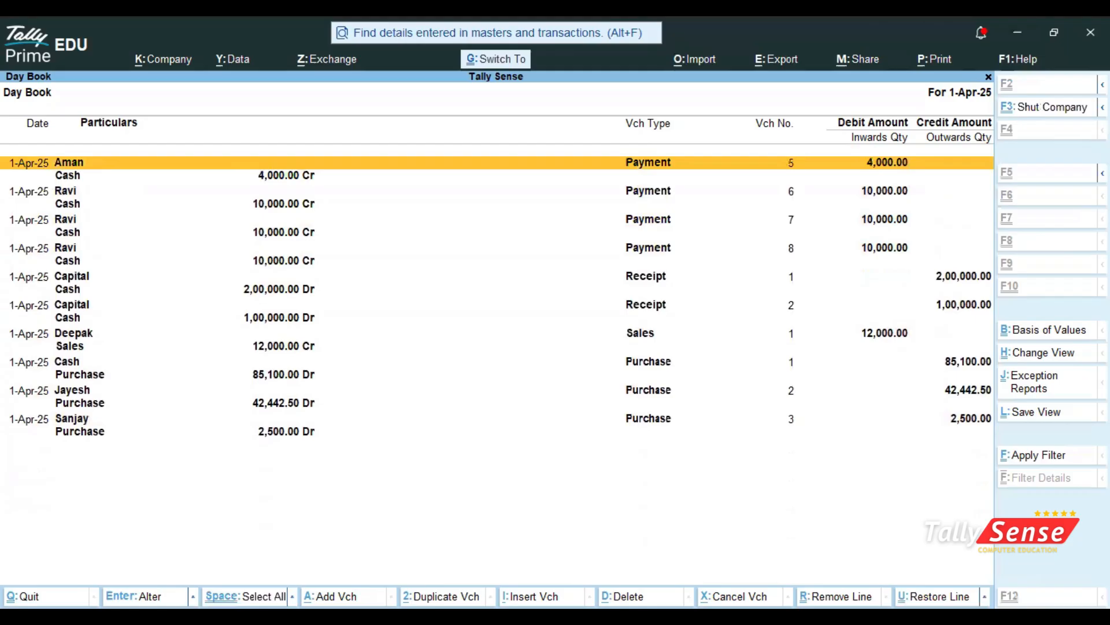
Restore the four hidden entries at the start of the Day Book.
key(ctrl+u)
key(ctrl+u)
key(ctrl+u)
key(ctrl+u)
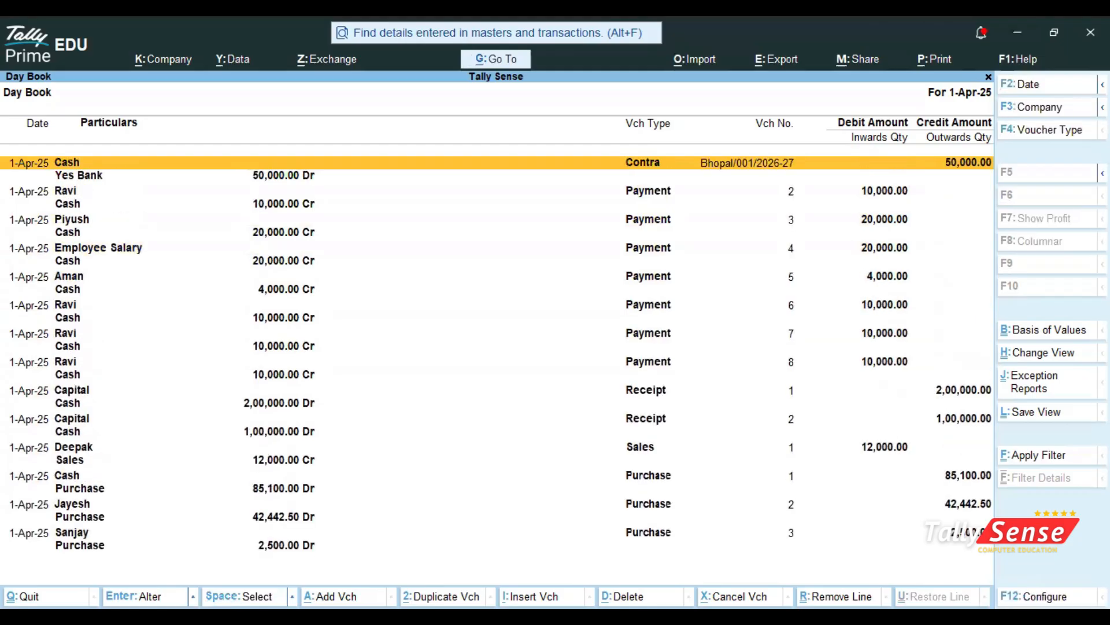
Hide only purchase voucher 2 in the Day Book and restore it.
click(173, 175)
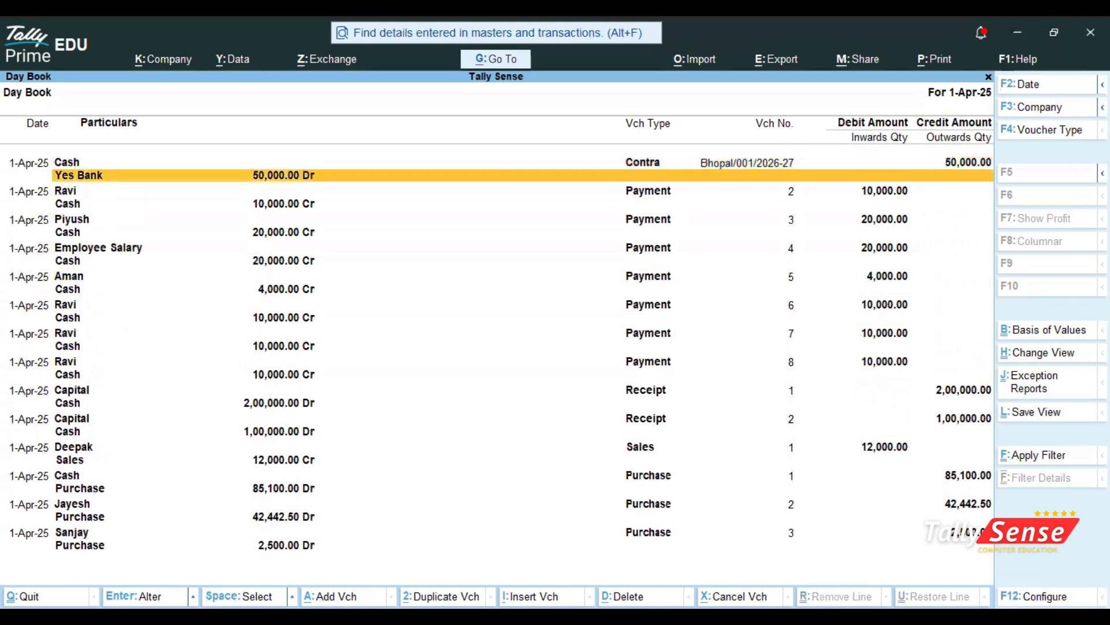
click(173, 504)
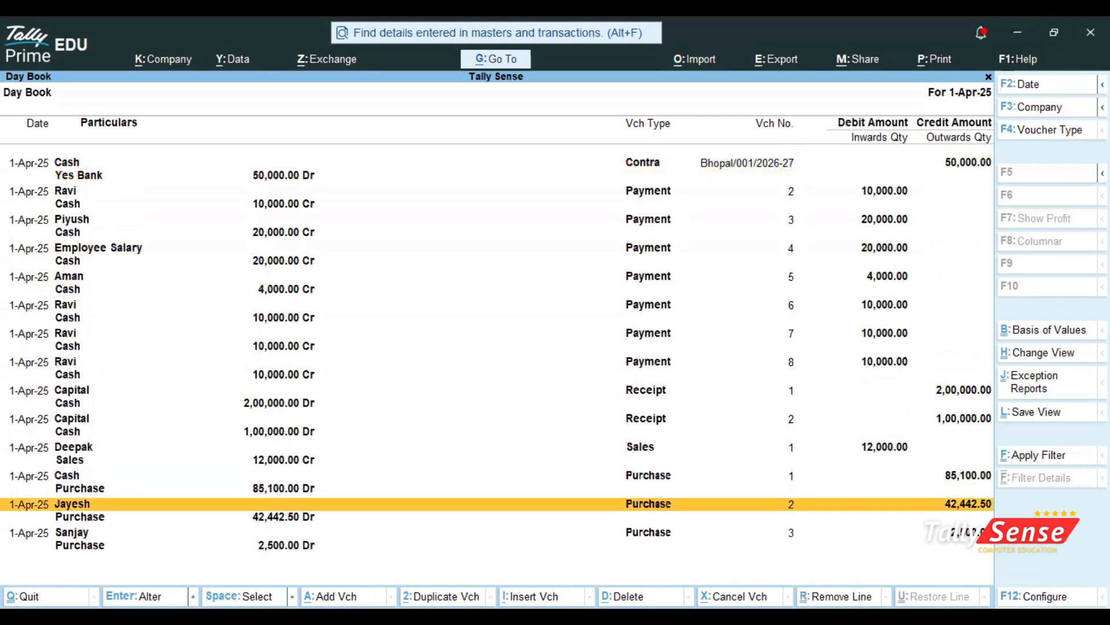
key(ctrl)
key(ctrl+r)
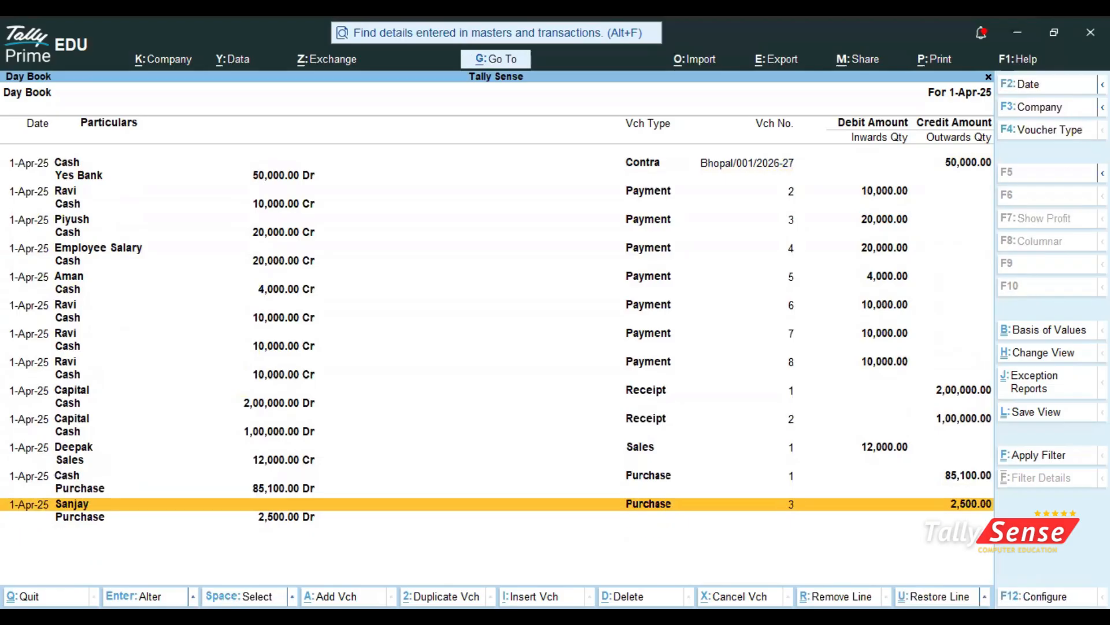
key(ctrl+u)
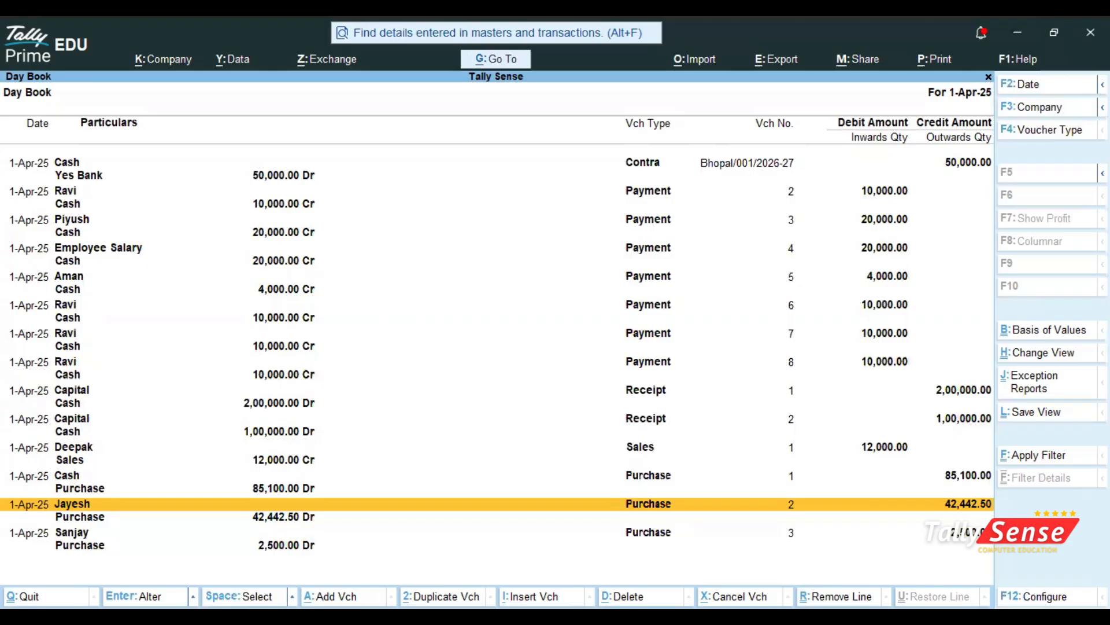
Start deleting purchase voucher 2 and cancel the deletion, leaving payment voucher 7 highlighted.
key(alt+d)
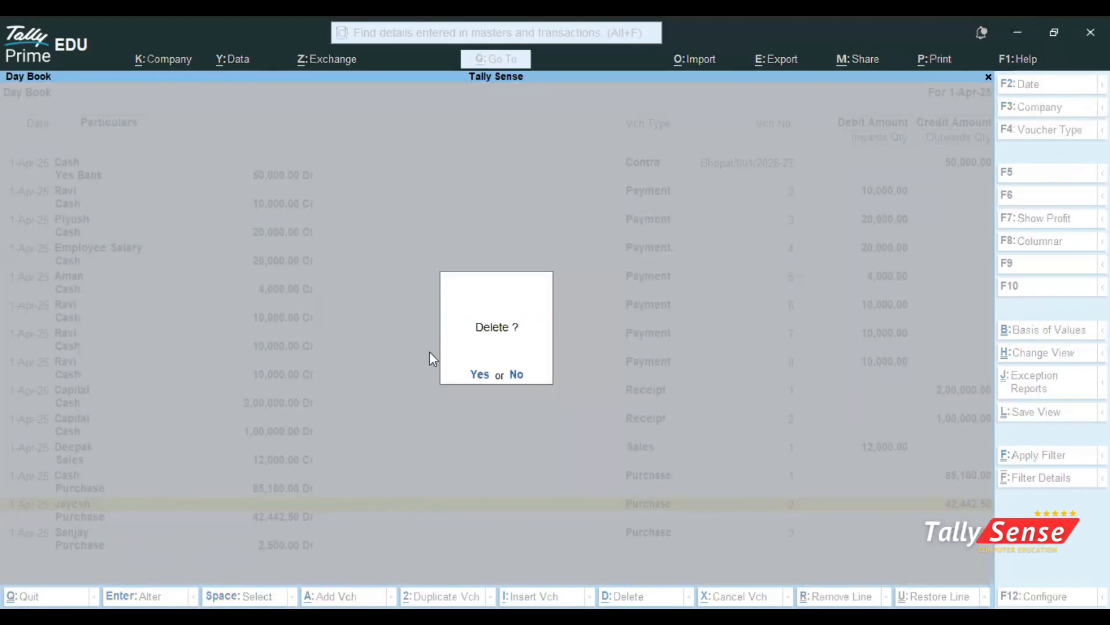
key(Escape)
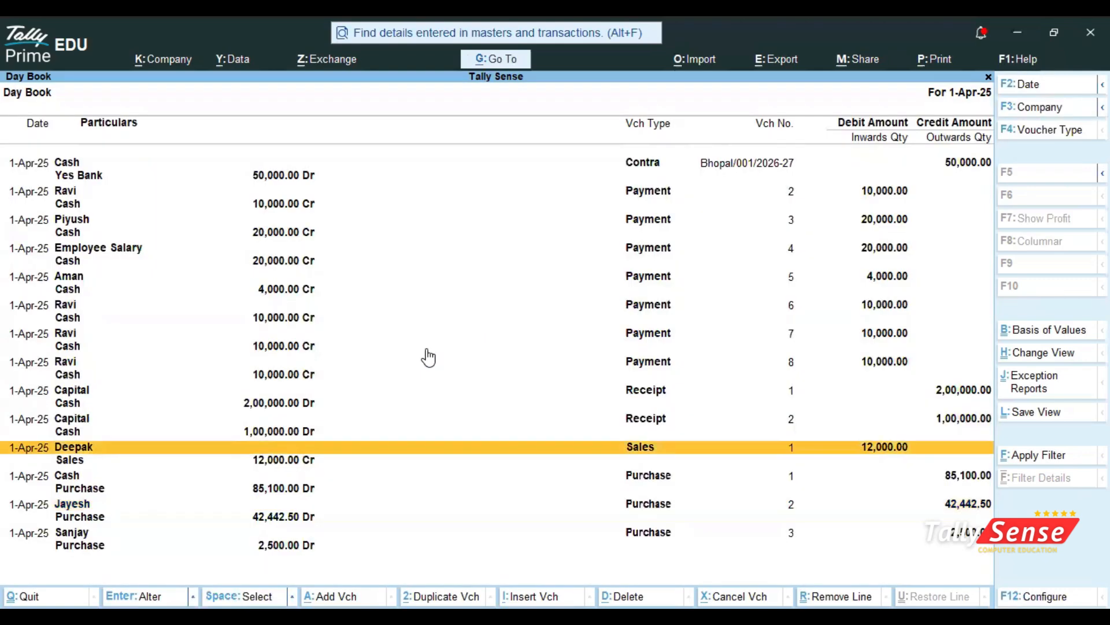
click(427, 347)
key(Up)
key(Down)
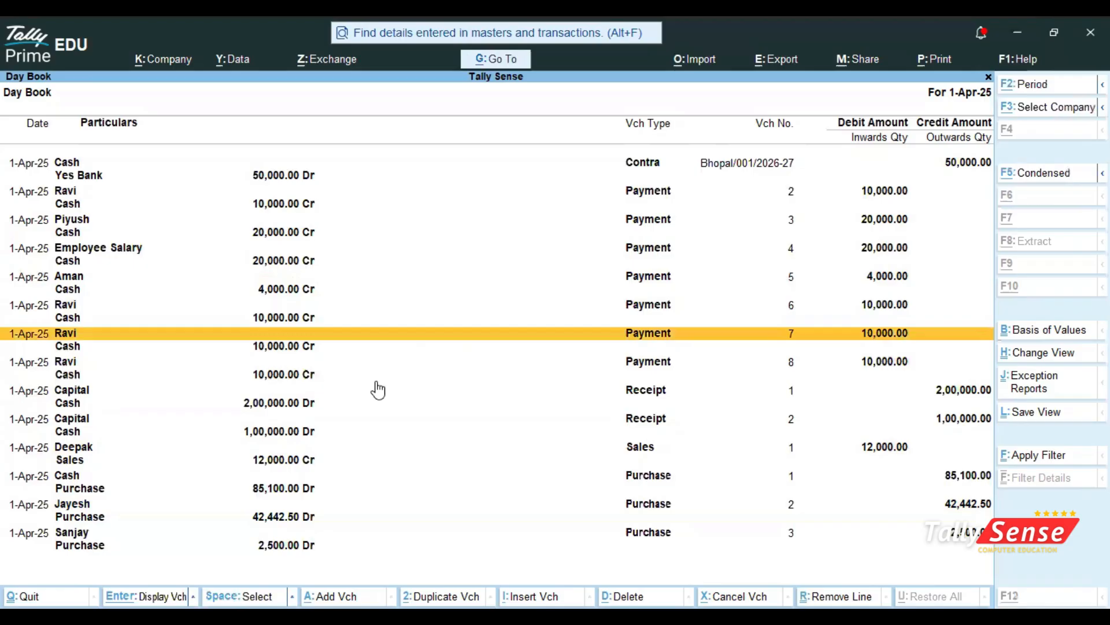
Switch to Notepad and add the line "ctrl+space-all select" below the unhide note.
key(alt+Tab)
text(rl+)
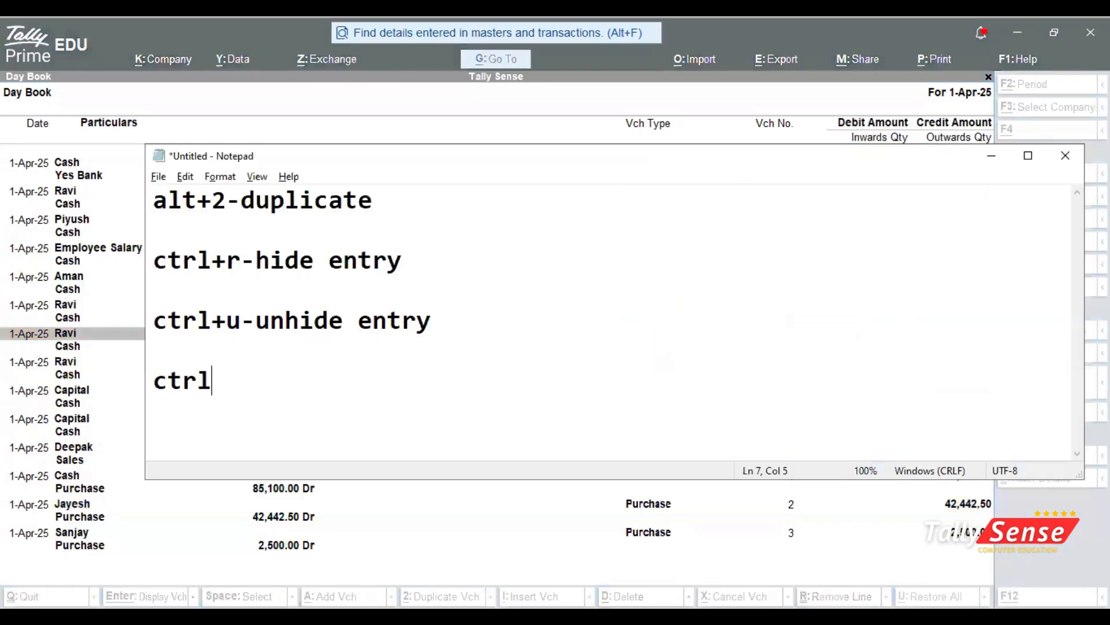
text(spae)
key(BackSpace)
text(ce-all select)
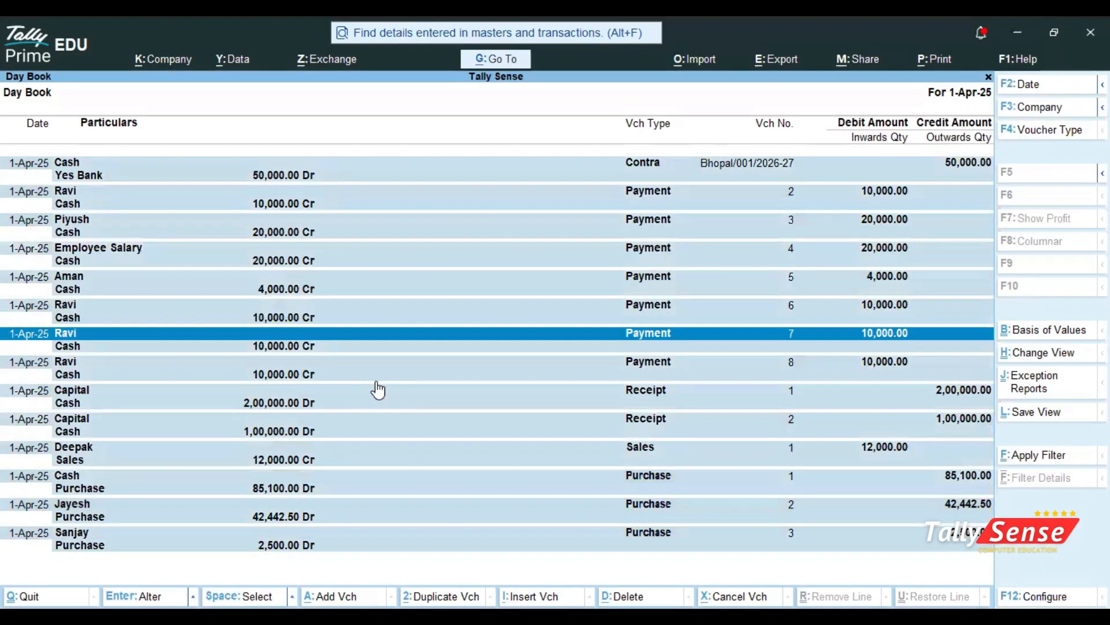
In TallyPrime, start deleting all selected Day Book entries together and decline the deletion.
key(alt+d)
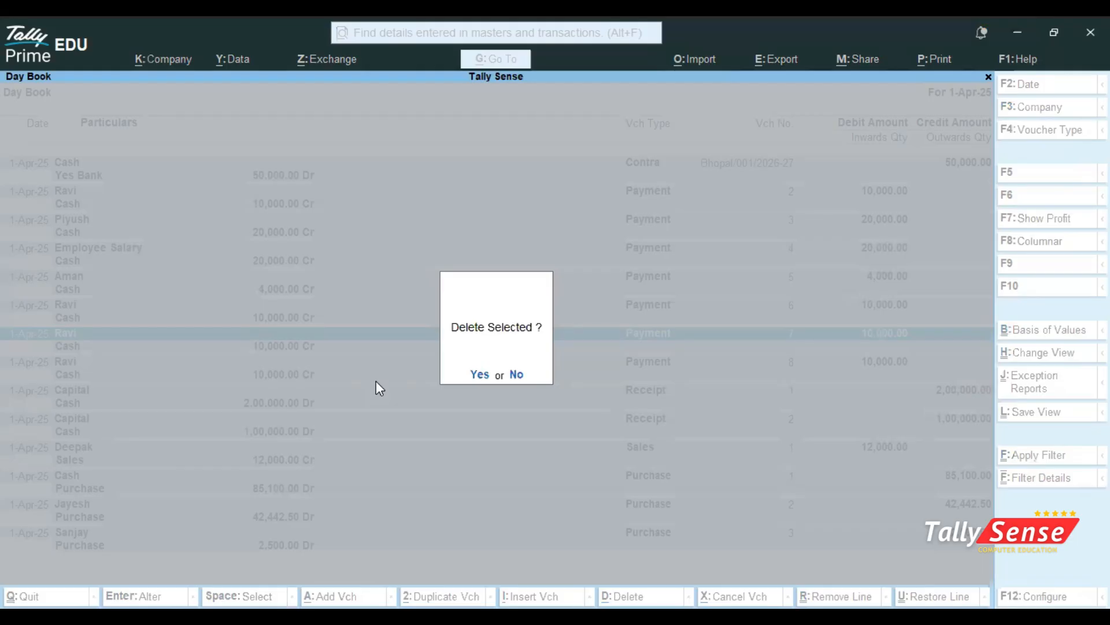
key(n)
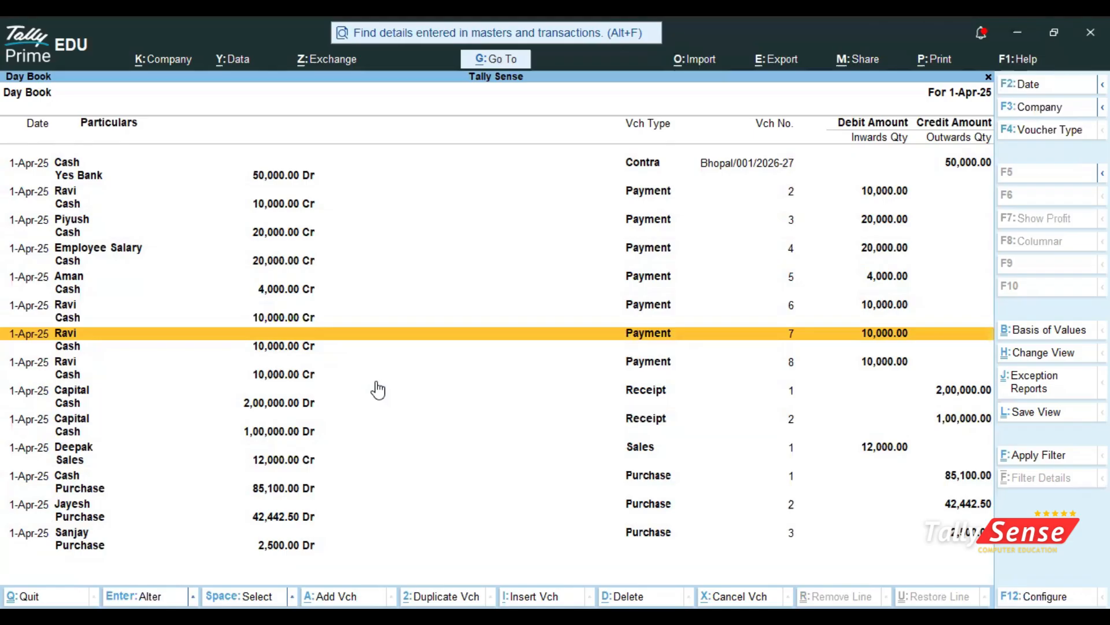
Select alternate payment vouchers 2, 4, 6 and 8 individually in the Day Book.
key(Up)
key(Up)
key(Up)
key(Up)
key(Up)
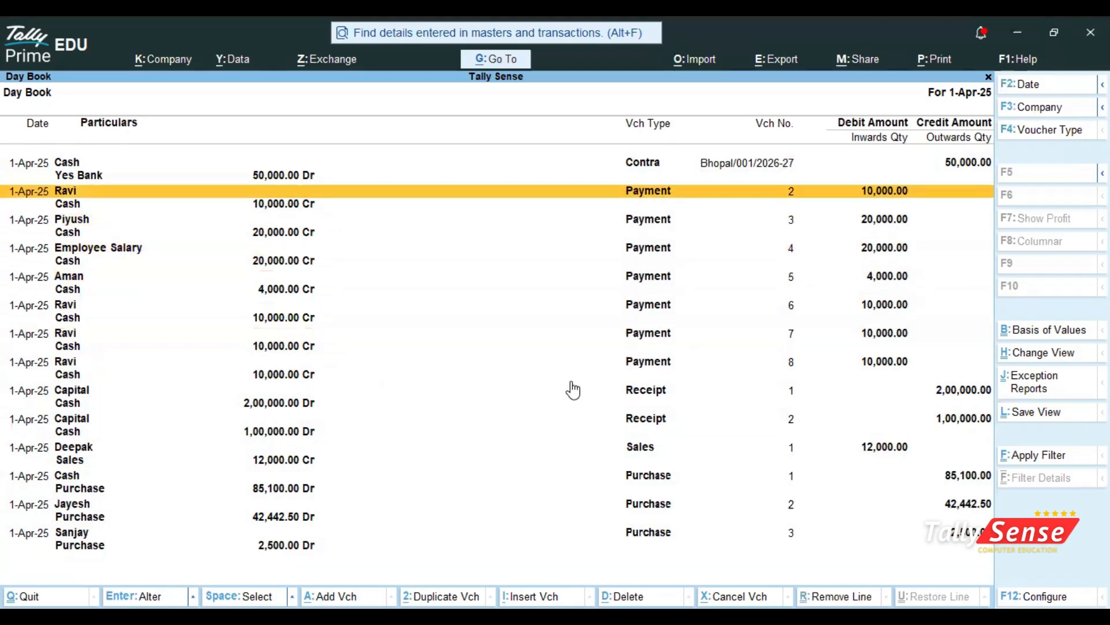
key(space)
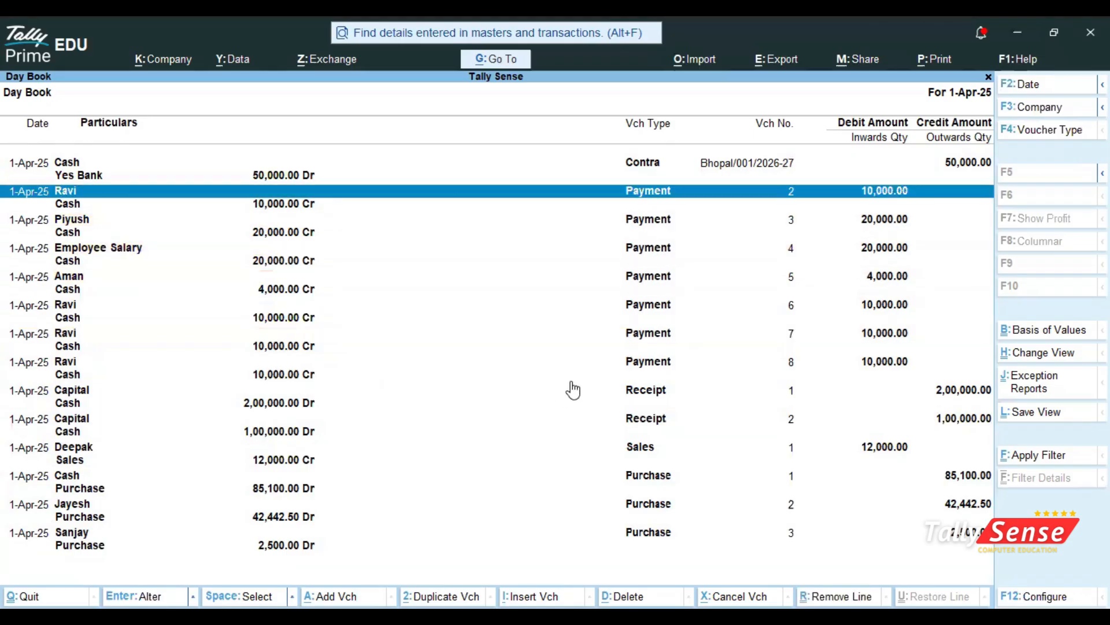
key(Down)
key(Down)
key(space)
key(Down)
key(Down)
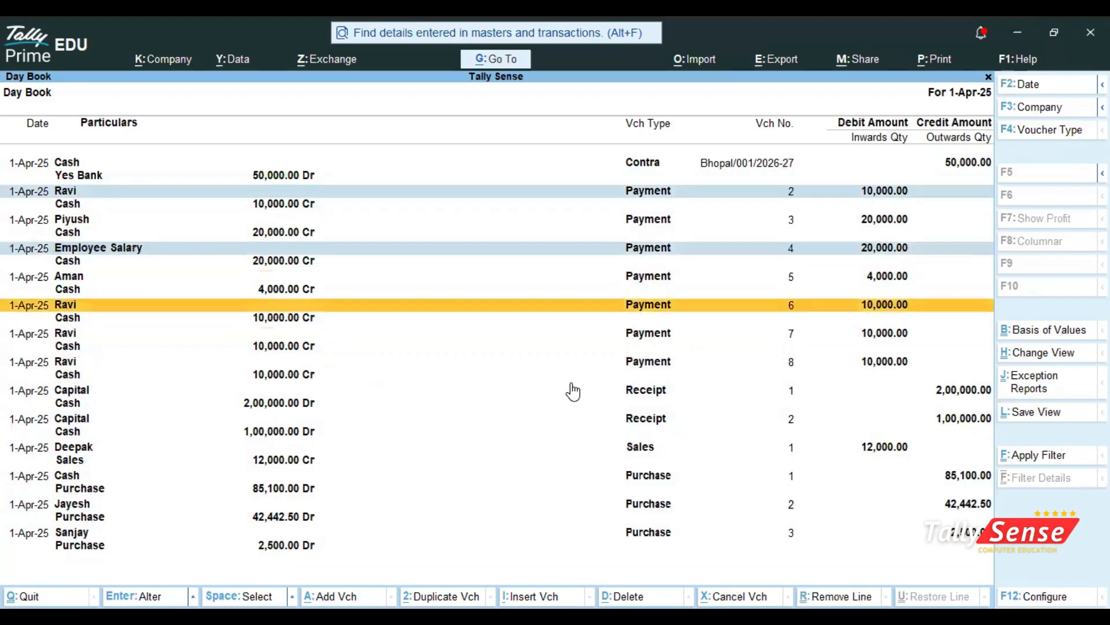
key(space)
key(Down)
key(Down)
key(space)
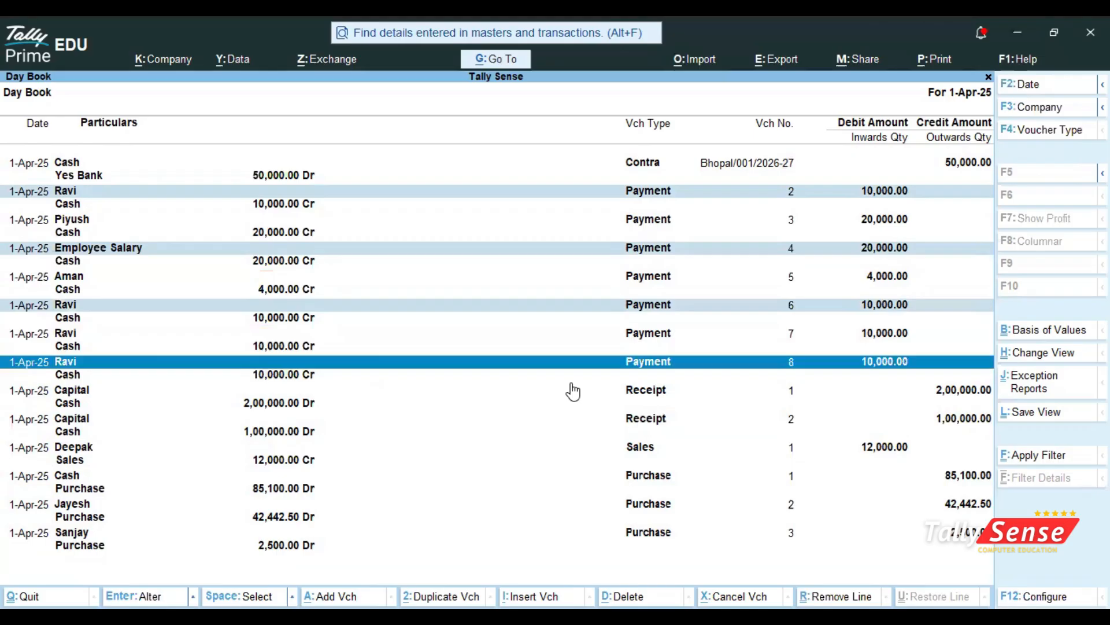
Start deleting the four selected payment vouchers together, bringing up the delete confirmation.
key(Down)
key(Down)
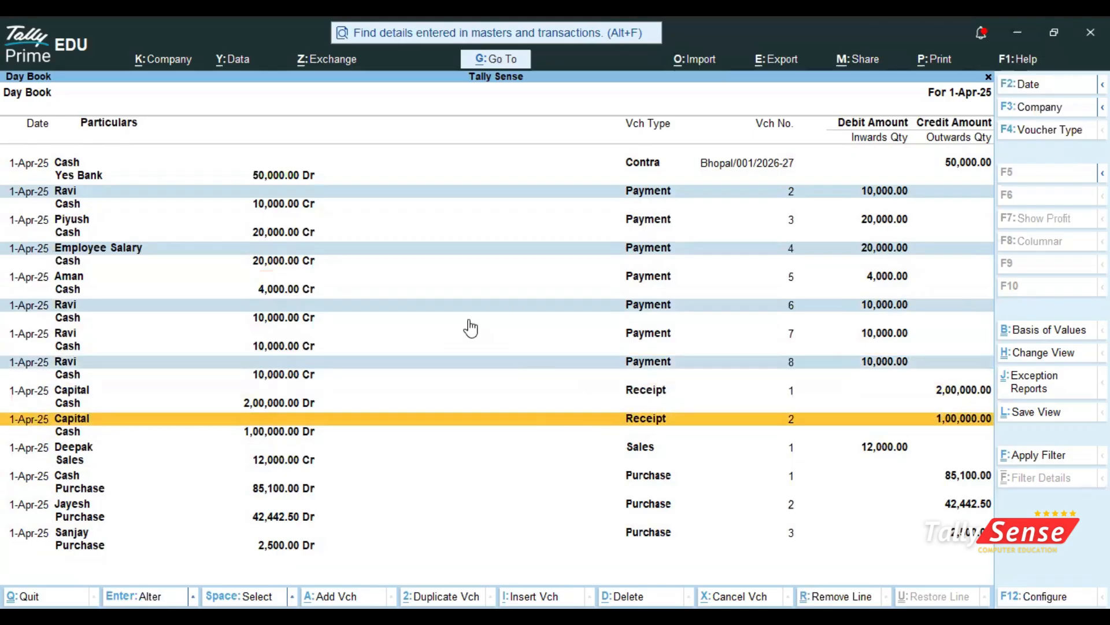
key(alt)
key(alt+d)
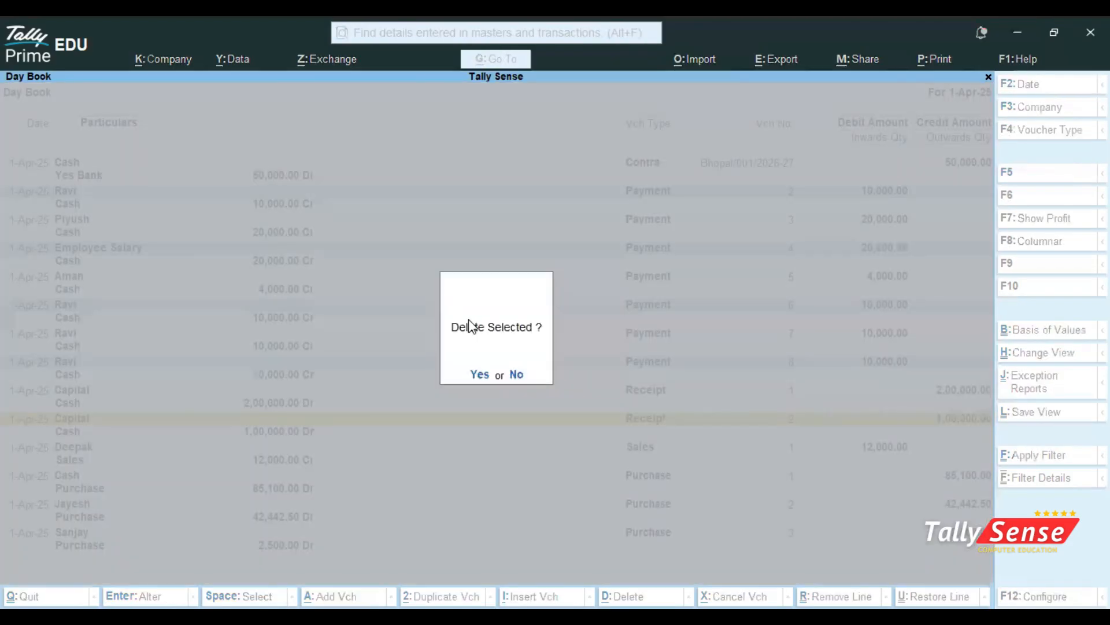